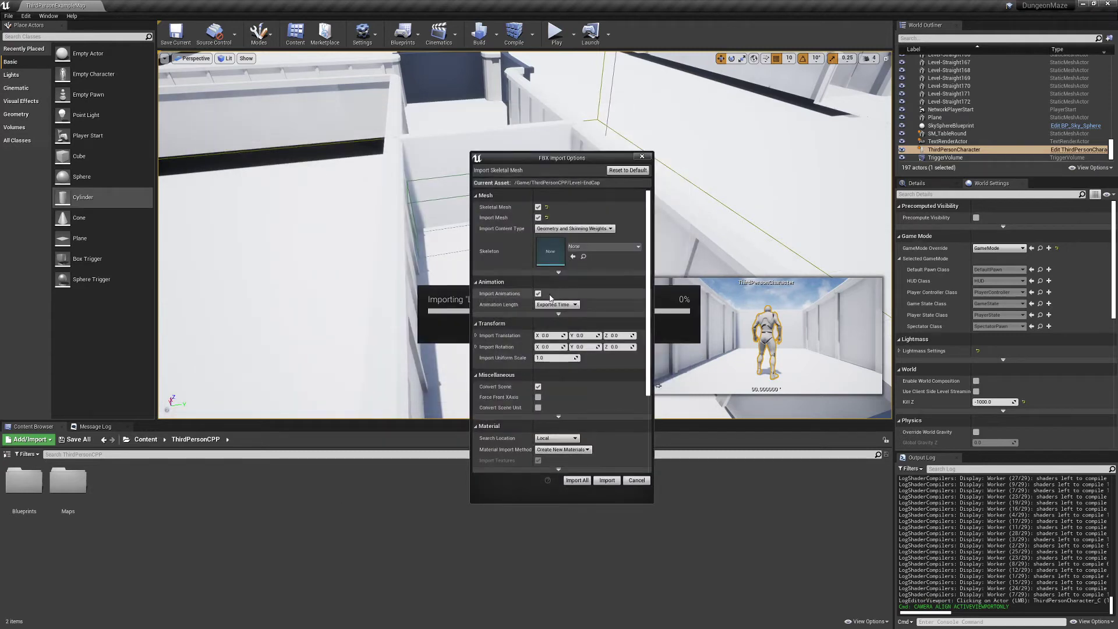
- Import the end-cap FBX, compile and close the Level-EndCap7 Blueprint, then play the level
{"action": "left_click", "coordinate": [607, 481]}
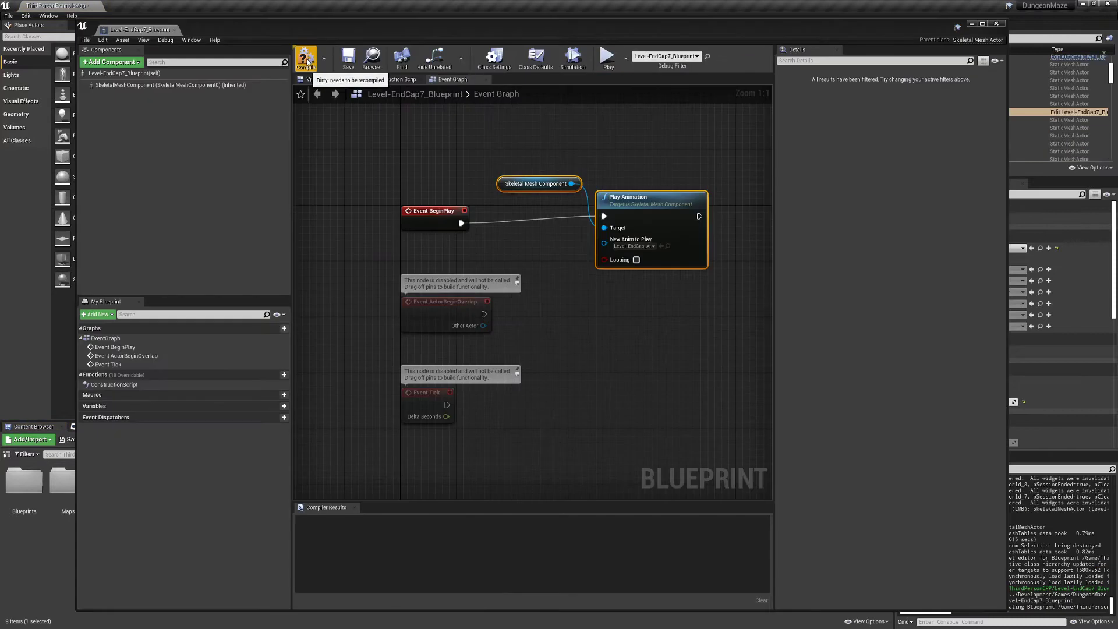
{"action": "key", "text": "F7"}
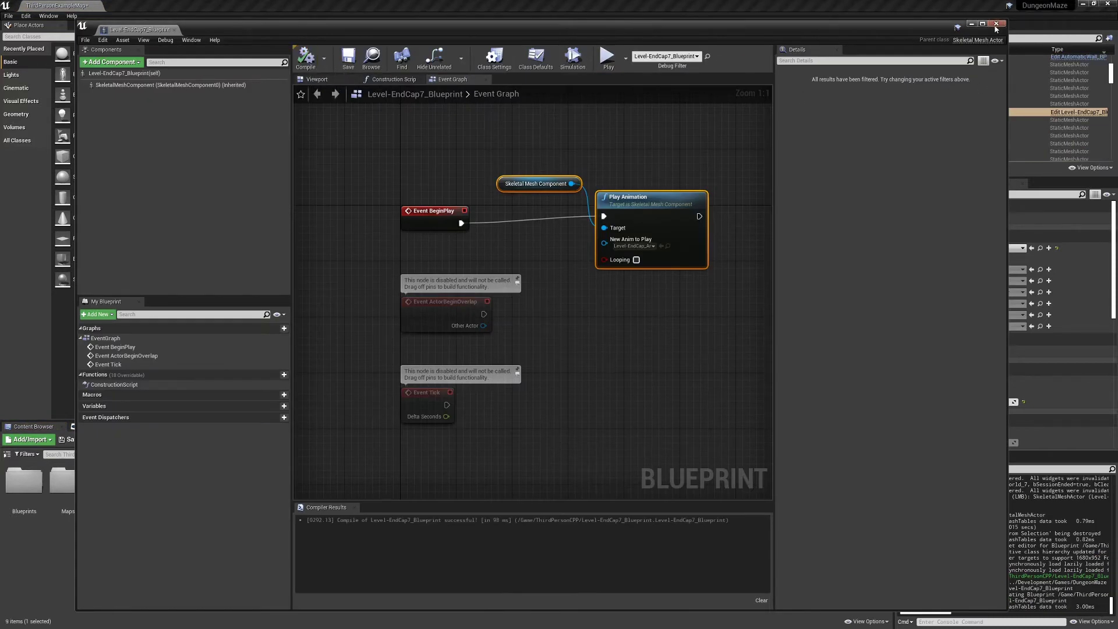
{"action": "left_click", "coordinate": [996, 24]}
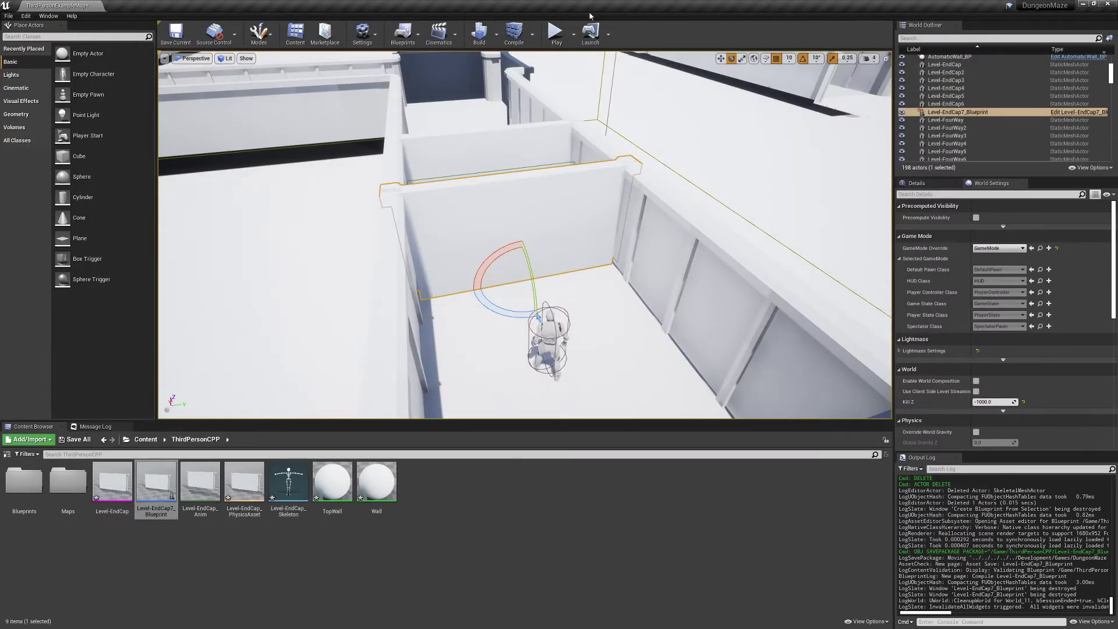
{"action": "left_click", "coordinate": [557, 34]}
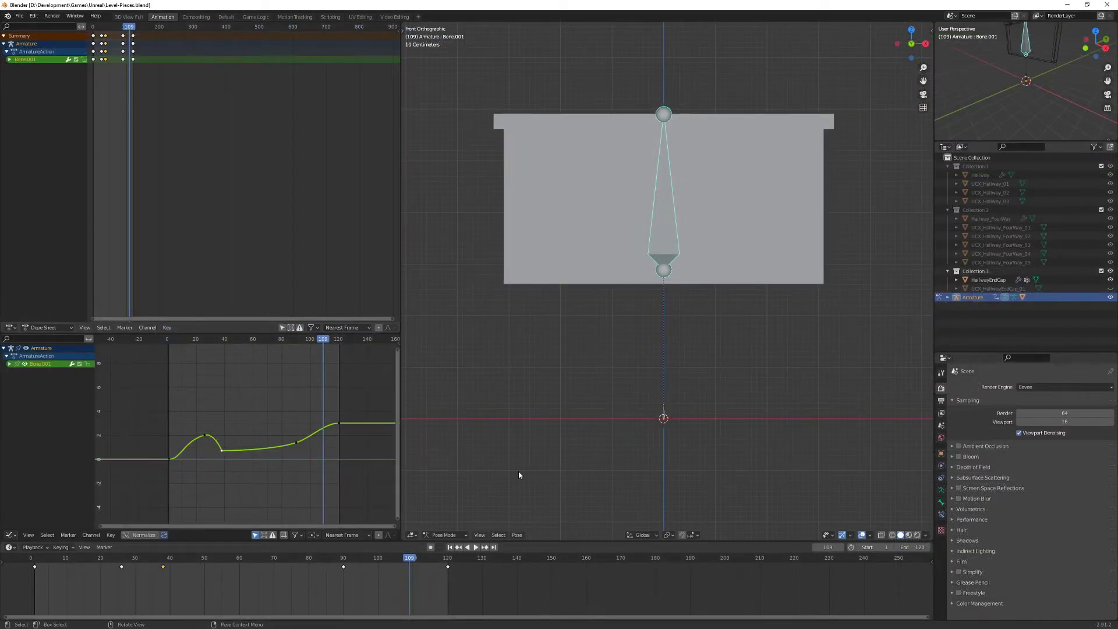
- Play the end-cap armature's bone animation in the timeline and stop it at frame 82
{"action": "key", "text": "space"}
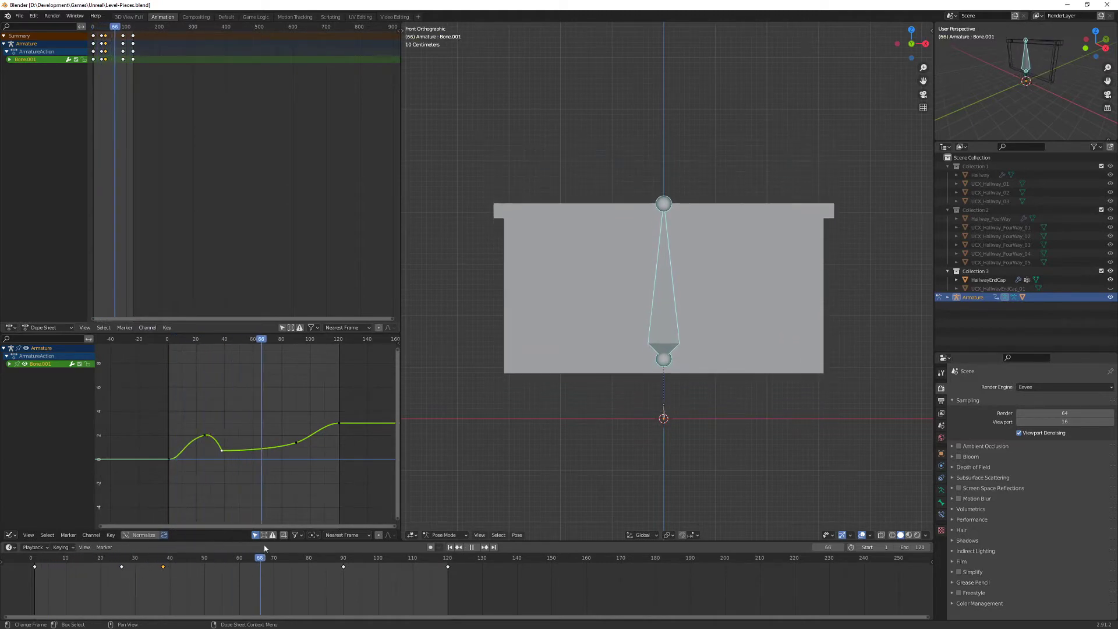
{"action": "key", "text": "space"}
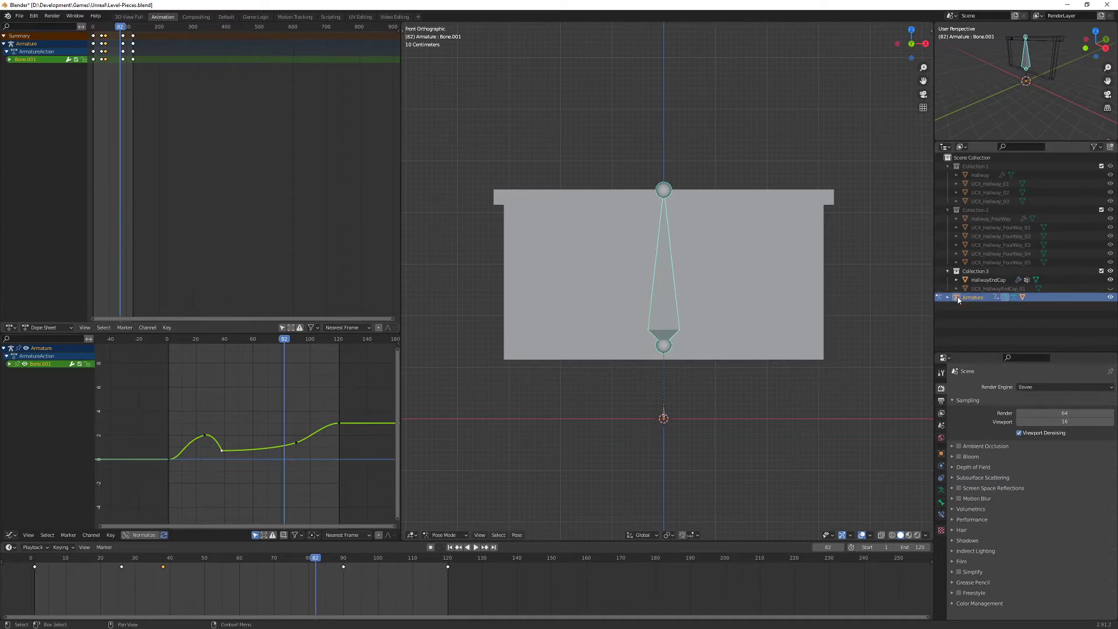
- Move the Armature into Collection 3 and make UCX_HallwayEndCap_01 visible in the viewport
{"action": "left_click_drag", "start_coordinate": [959, 299], "coordinate": [969, 281]}
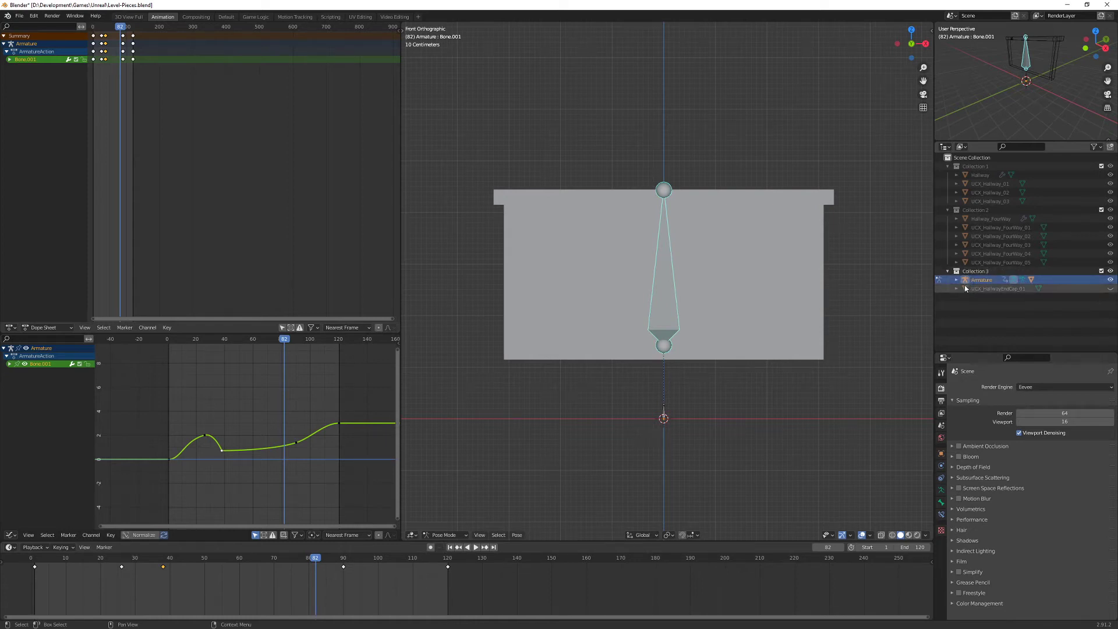
{"action": "left_click", "coordinate": [957, 280]}
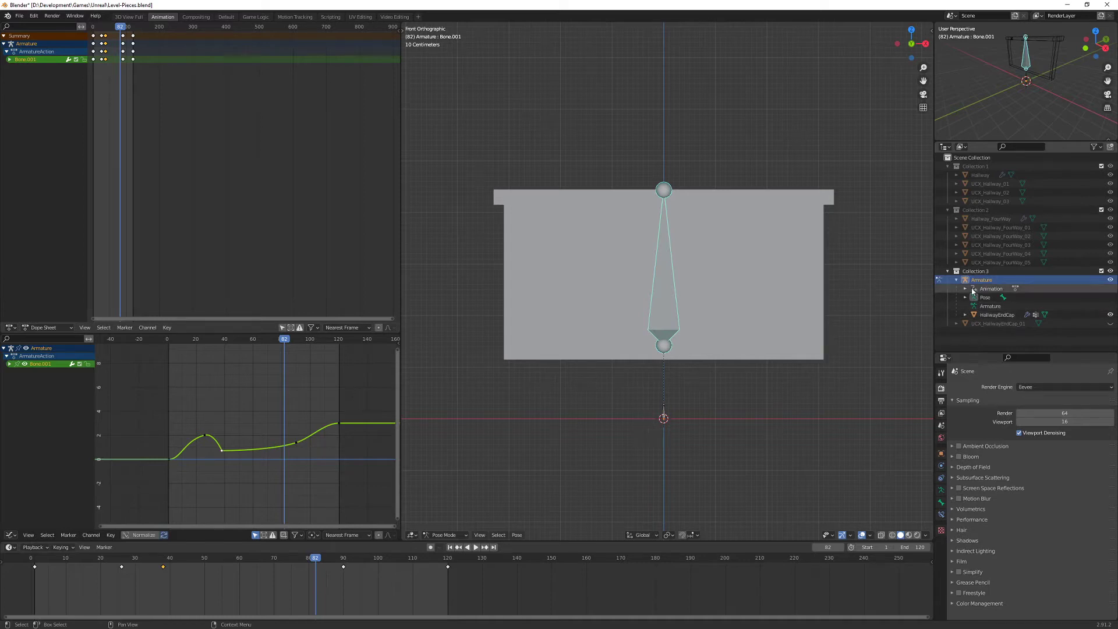
{"action": "left_click", "coordinate": [956, 280]}
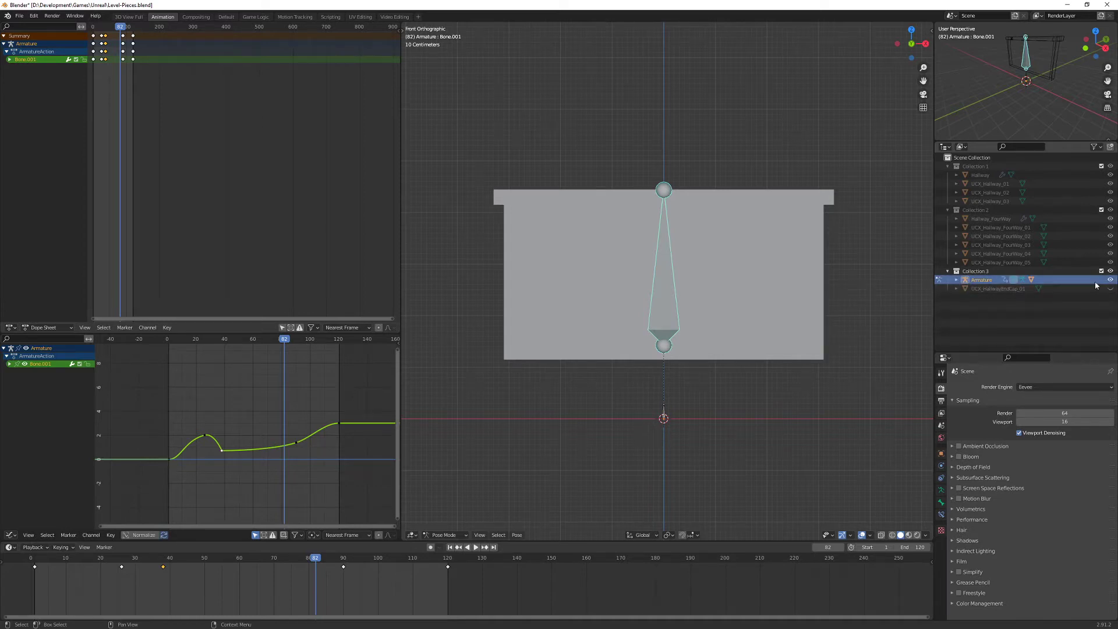
{"action": "left_click", "coordinate": [1111, 289]}
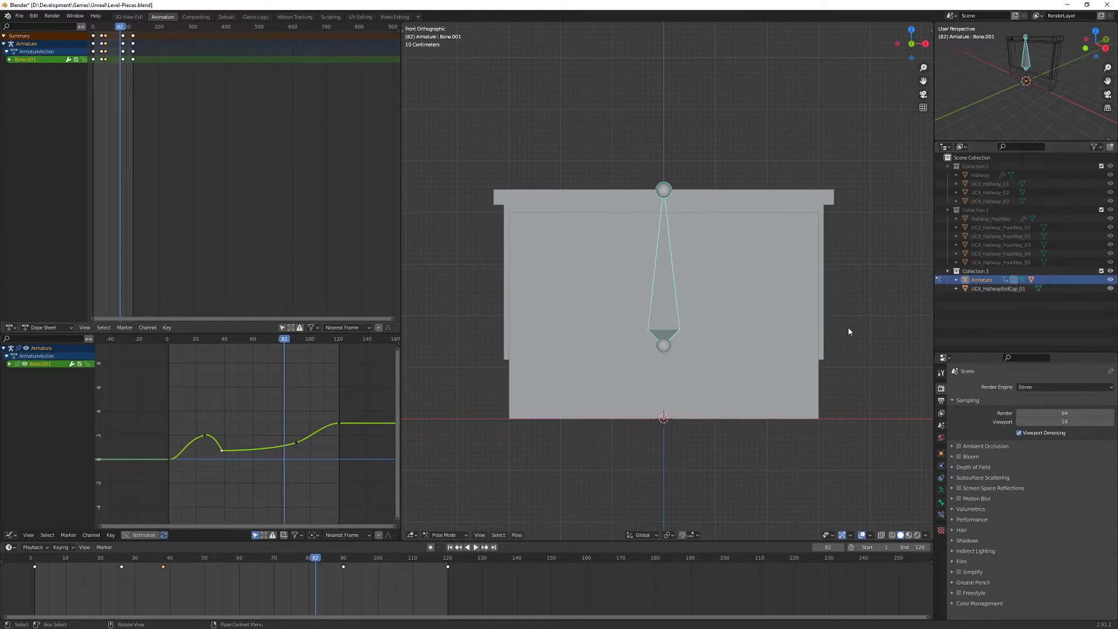
- Play the bone animation, scrub the playhead back to frame 1, and stop playback
{"action": "key", "text": "space"}
{"action": "left_click_drag", "start_coordinate": [330, 562], "coordinate": [37, 560]}
{"action": "key", "text": "space"}
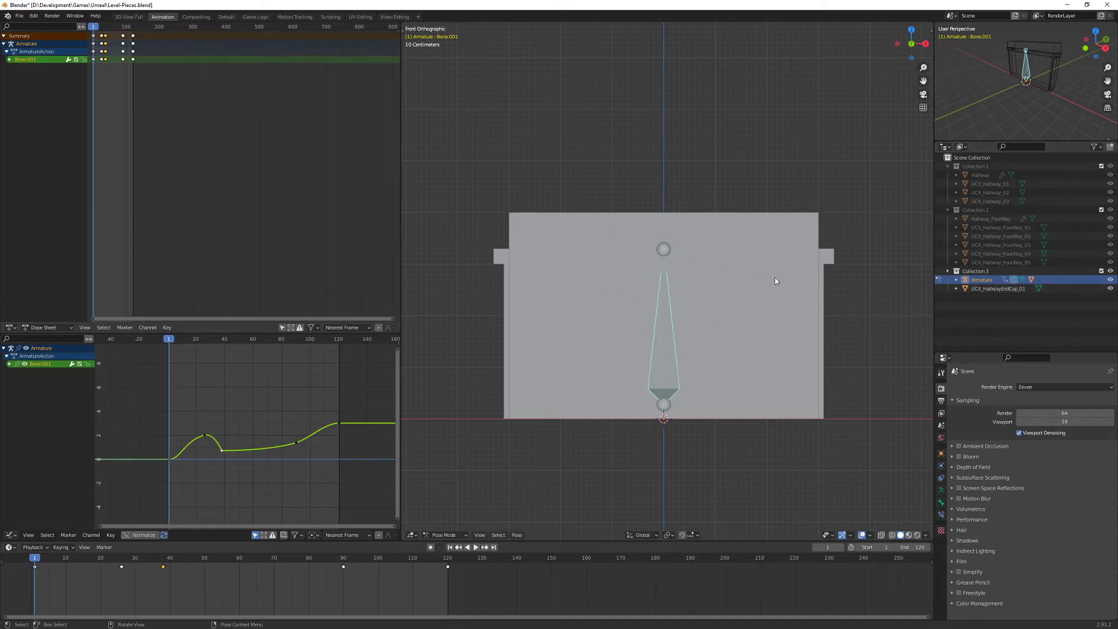
- Switch to Object Mode and box-select the armature with UCX_HallwayEndCap_01
{"action": "left_click", "coordinate": [462, 534]}
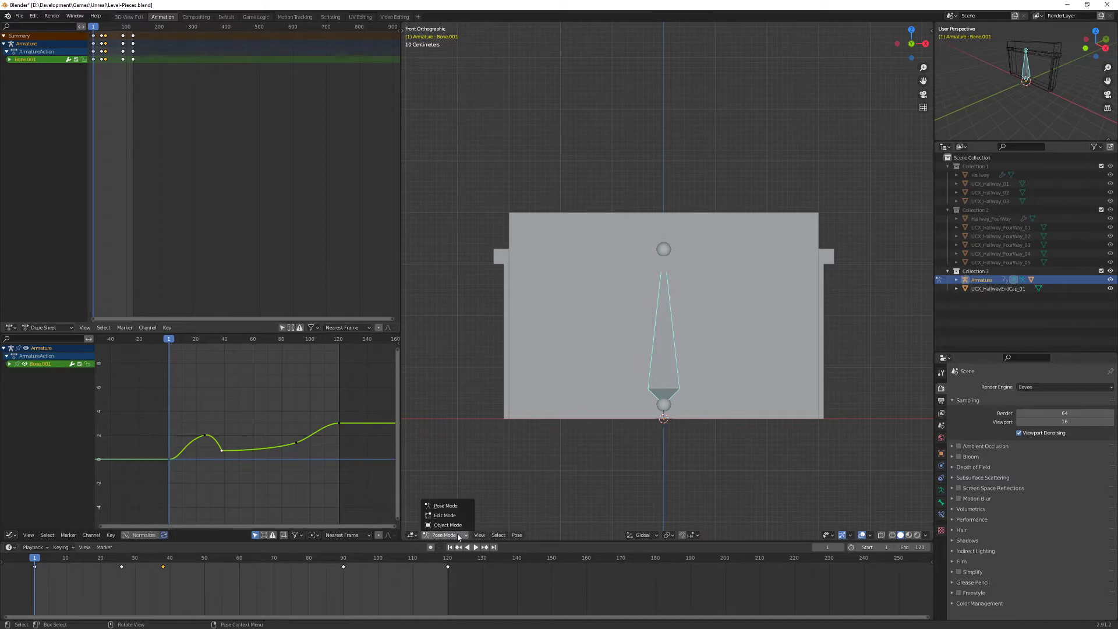
{"action": "left_click", "coordinate": [458, 526]}
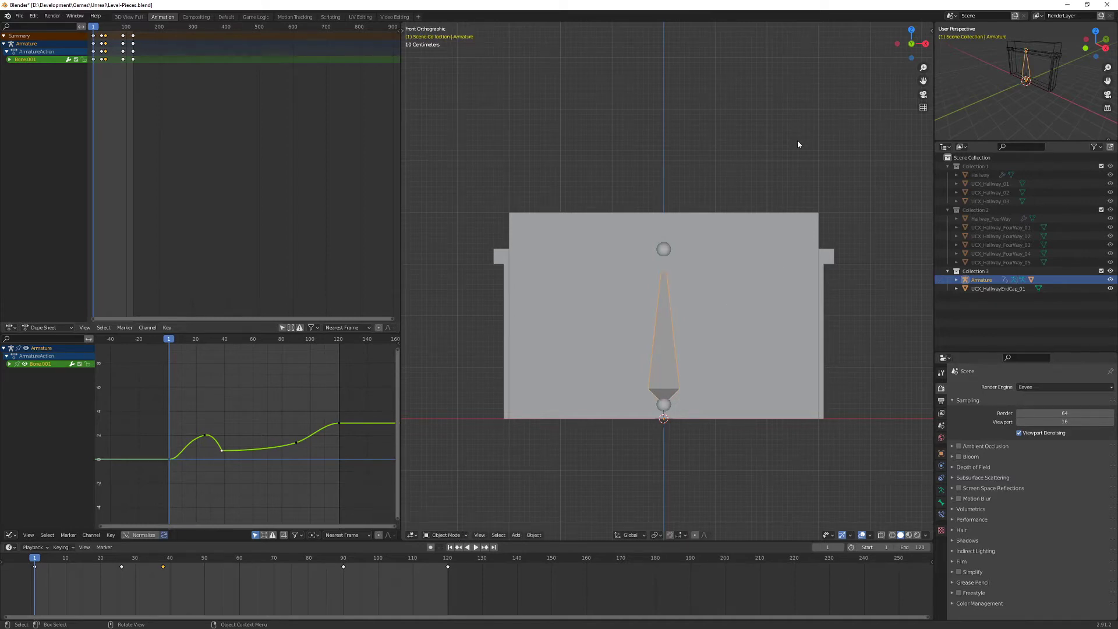
{"action": "left_click_drag", "start_coordinate": [861, 140], "coordinate": [475, 491]}
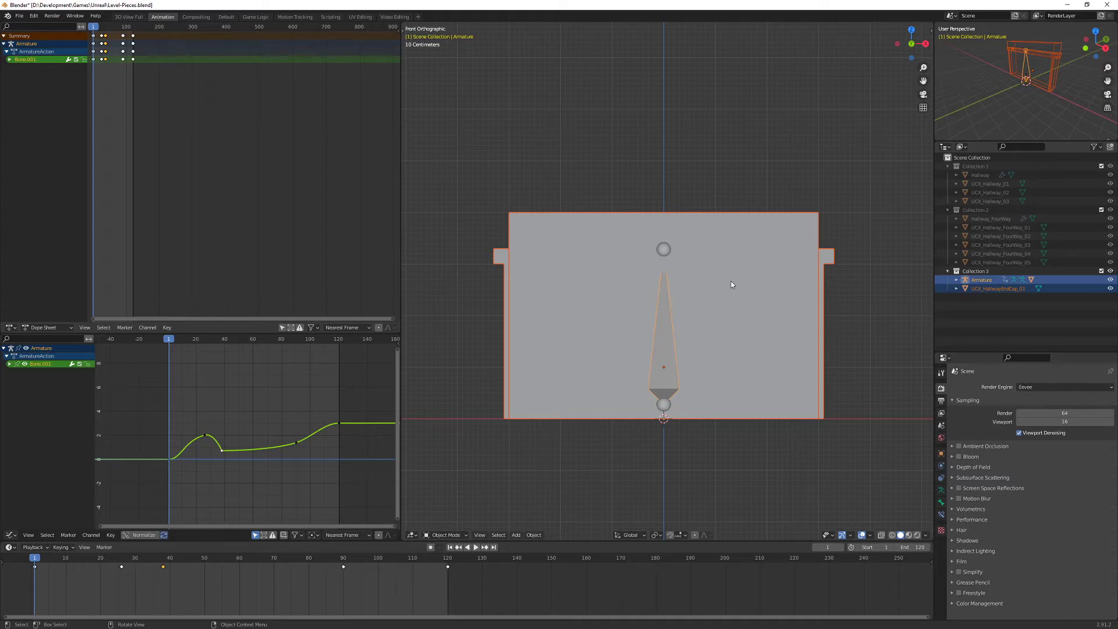
- Start an FBX (.fbx) export from the File > Export menu
{"action": "left_click", "coordinate": [19, 16]}
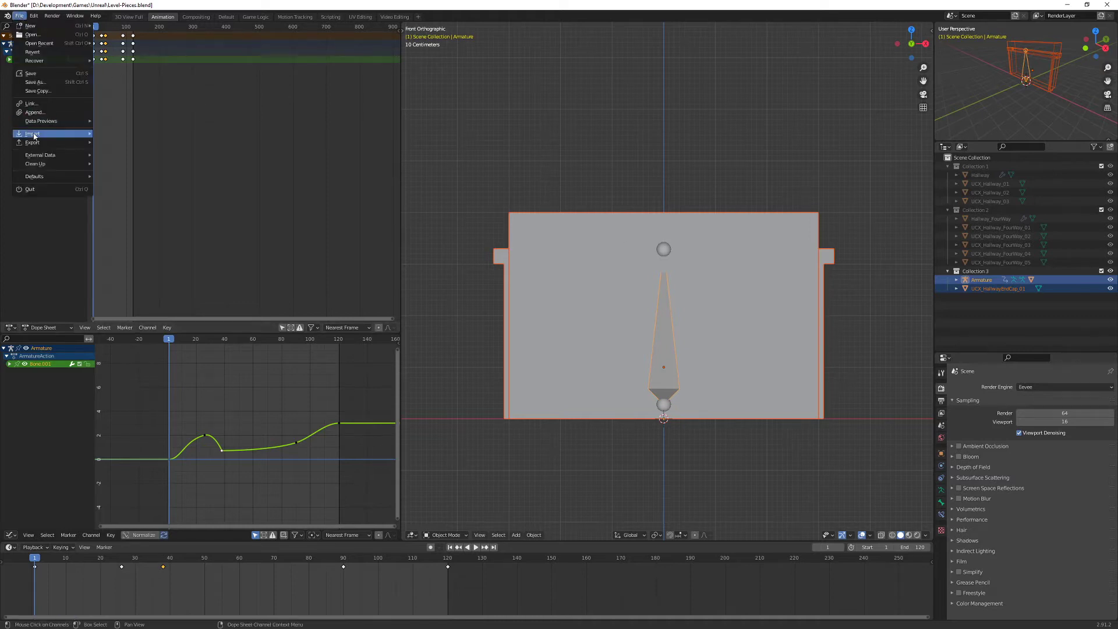
{"action": "mouse_move", "coordinate": [33, 142]}
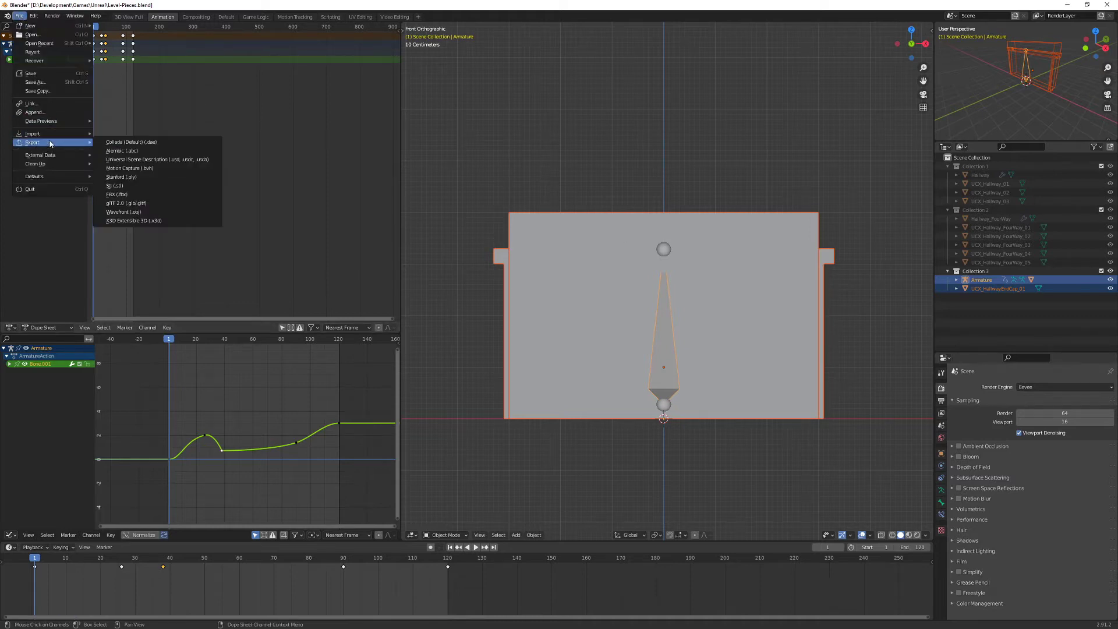
{"action": "left_click", "coordinate": [176, 196]}
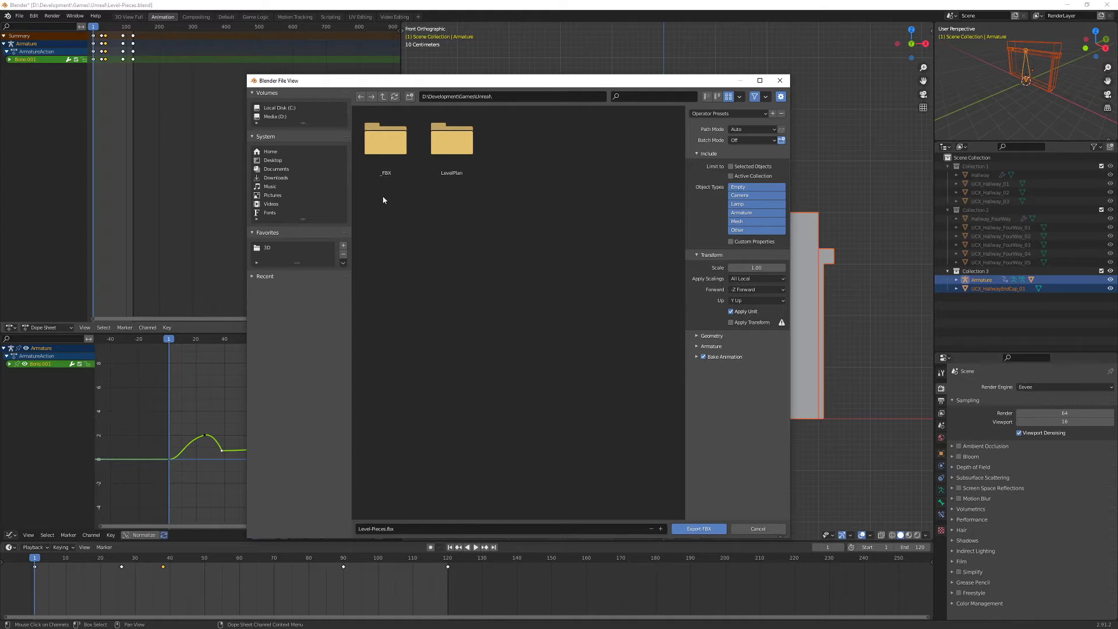
- Target Level-EndCap.fbx in _FBX, exporting only selected Armature and Mesh objects with -Y Forward
{"action": "double_click", "coordinate": [386, 140]}
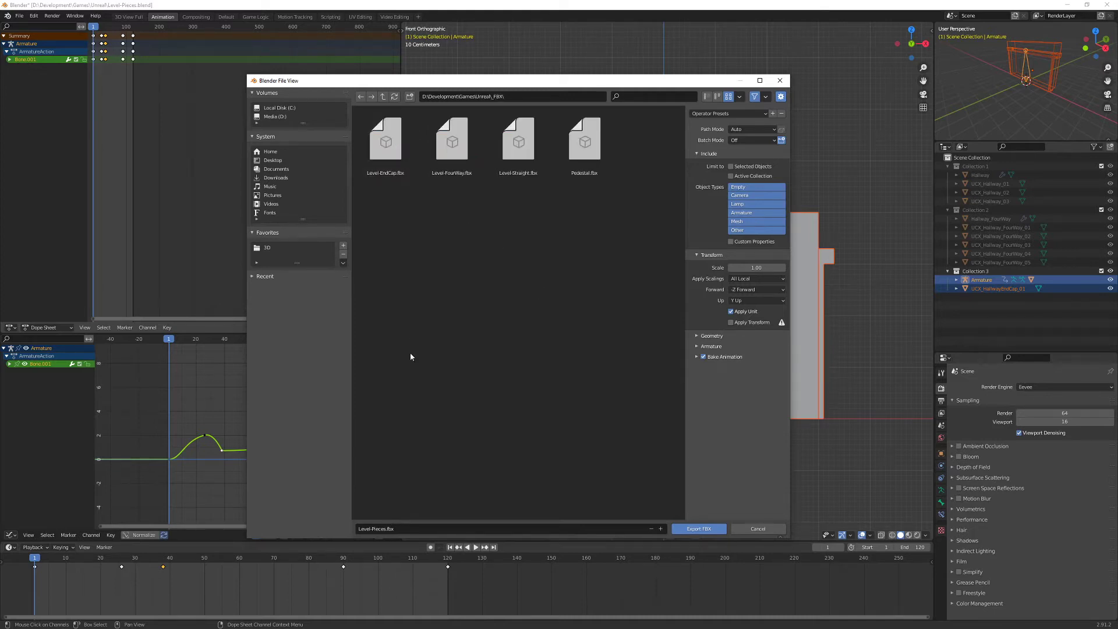
{"action": "left_click", "coordinate": [386, 166]}
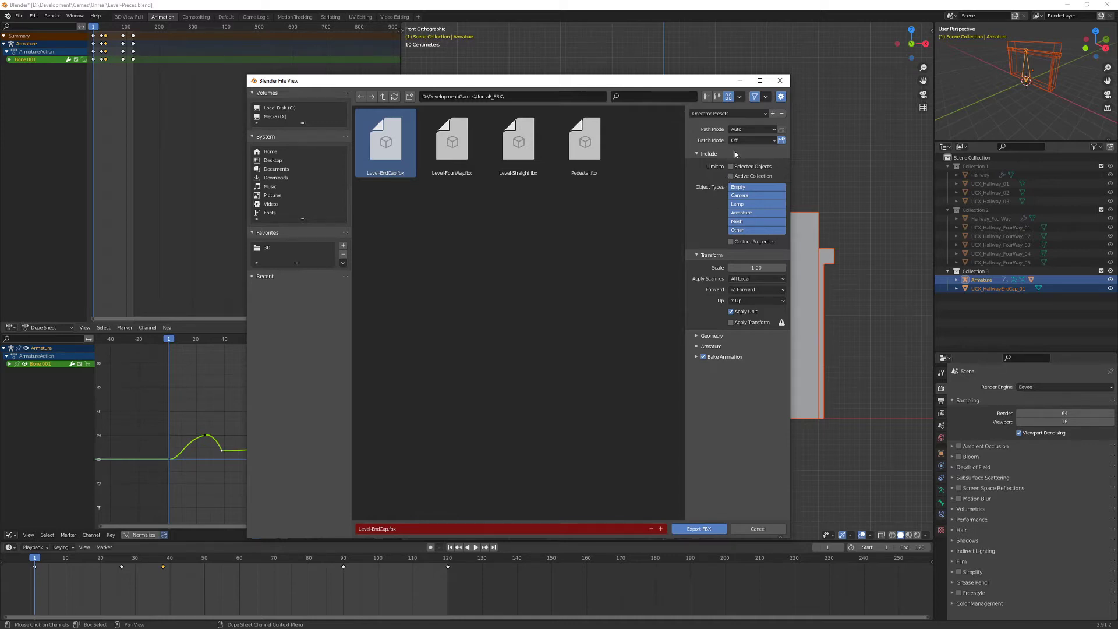
{"action": "left_click", "coordinate": [744, 168]}
{"action": "left_click", "coordinate": [736, 214]}
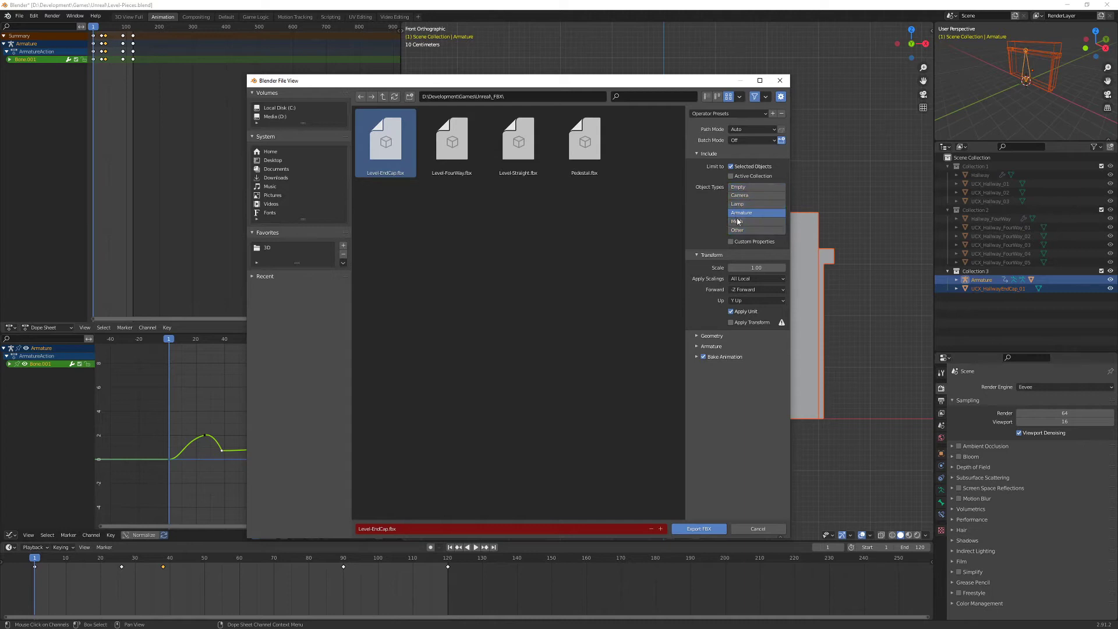
{"action": "left_click", "coordinate": [739, 222]}
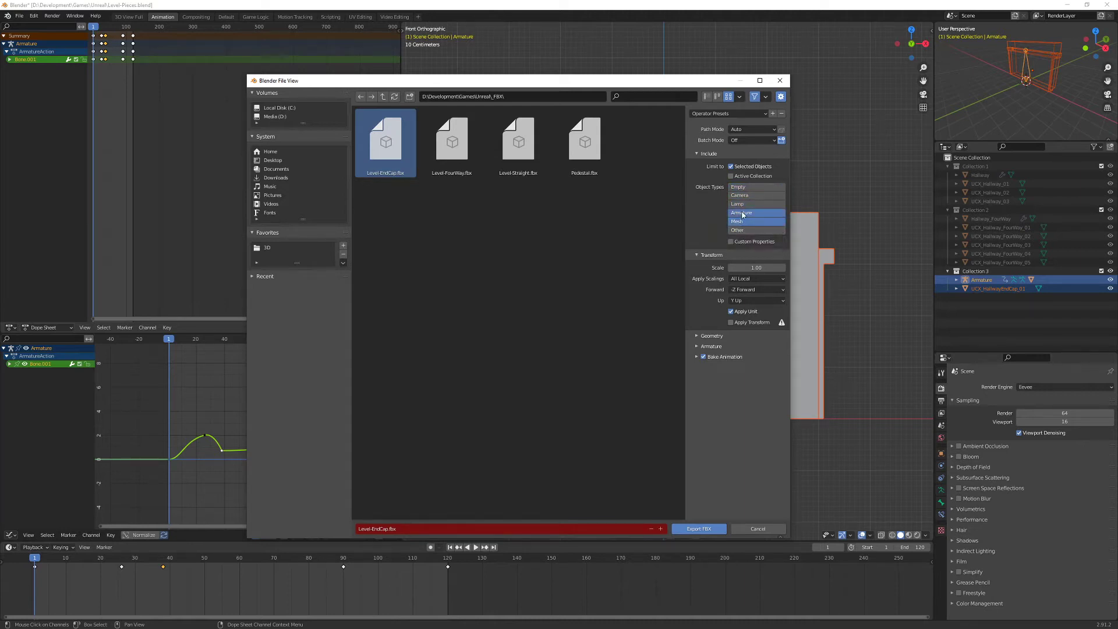
{"action": "left_click", "coordinate": [752, 291]}
{"action": "left_click", "coordinate": [746, 338]}
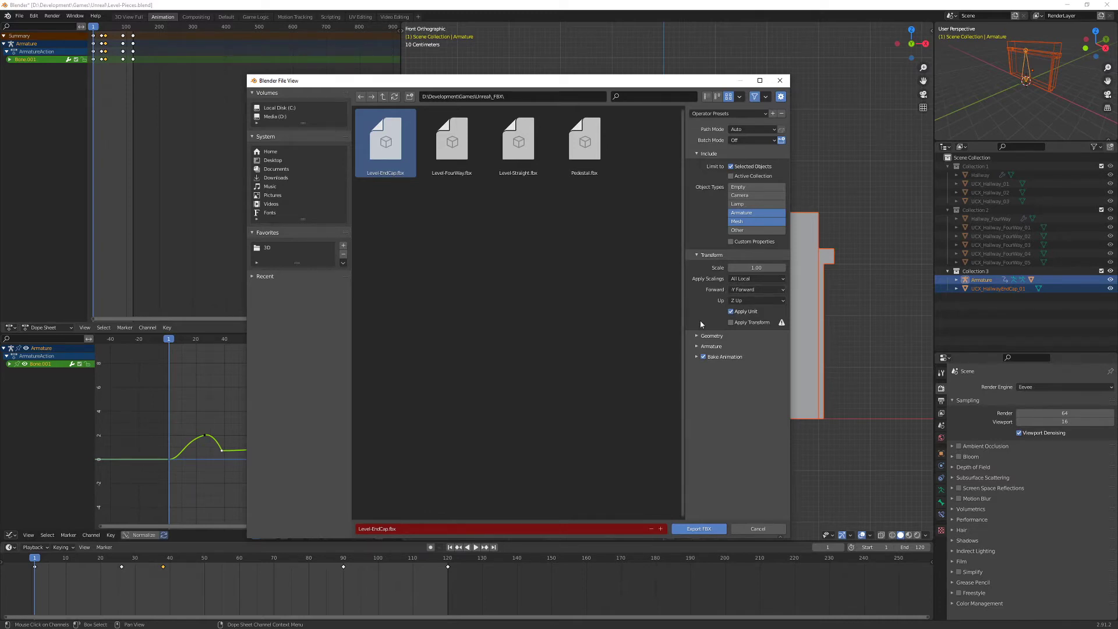
- Set the FBX geometry Smoothing option to Edge
{"action": "left_click", "coordinate": [697, 337]}
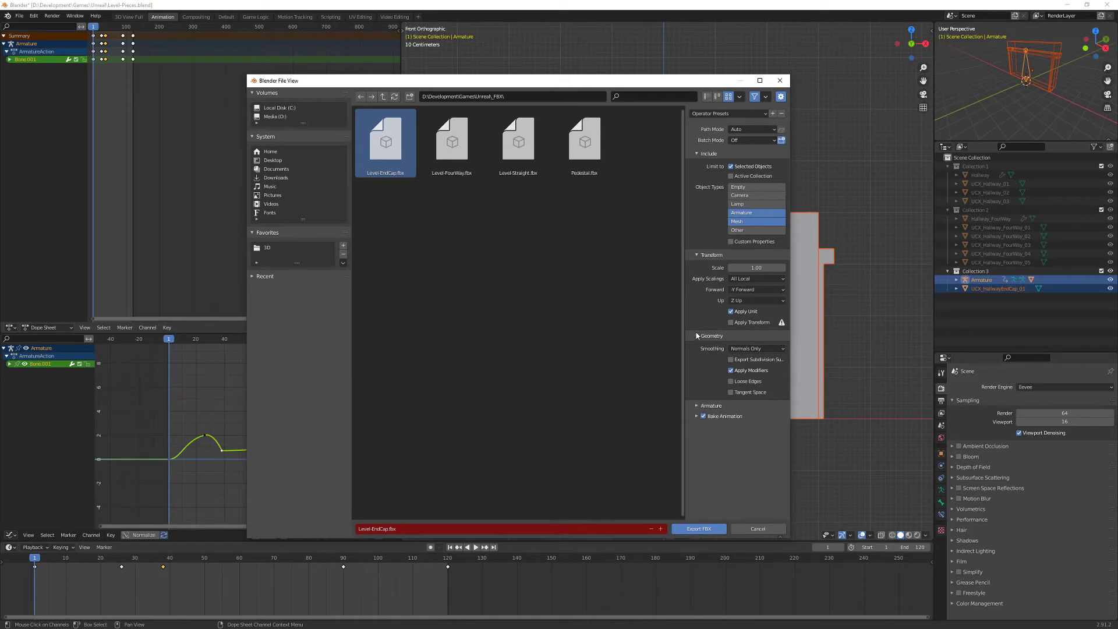
{"action": "left_click", "coordinate": [754, 348]}
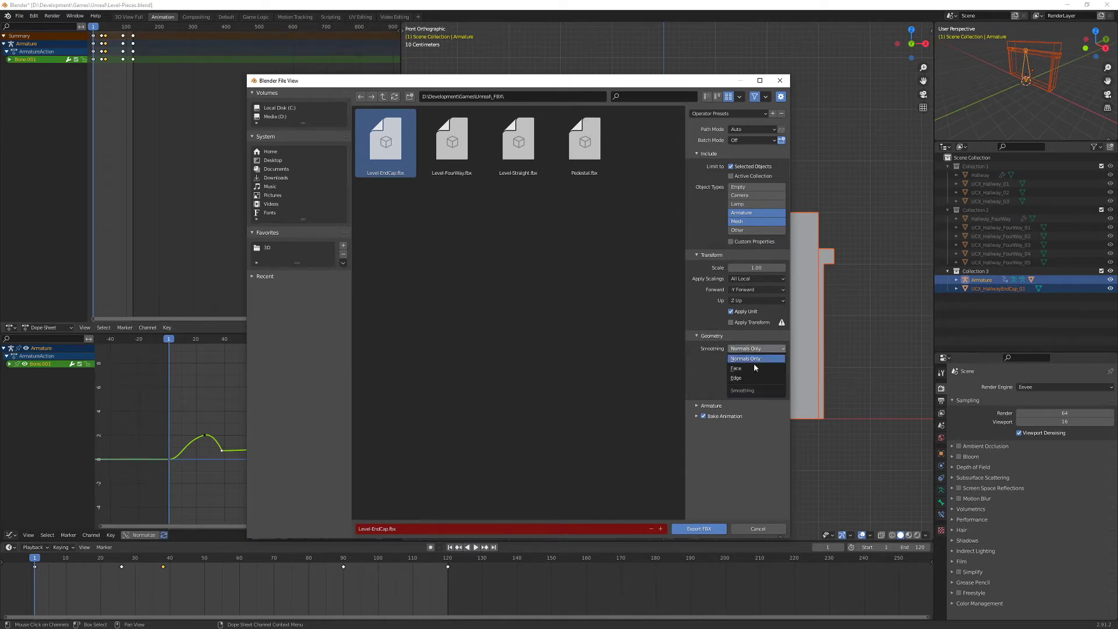
{"action": "left_click", "coordinate": [743, 378]}
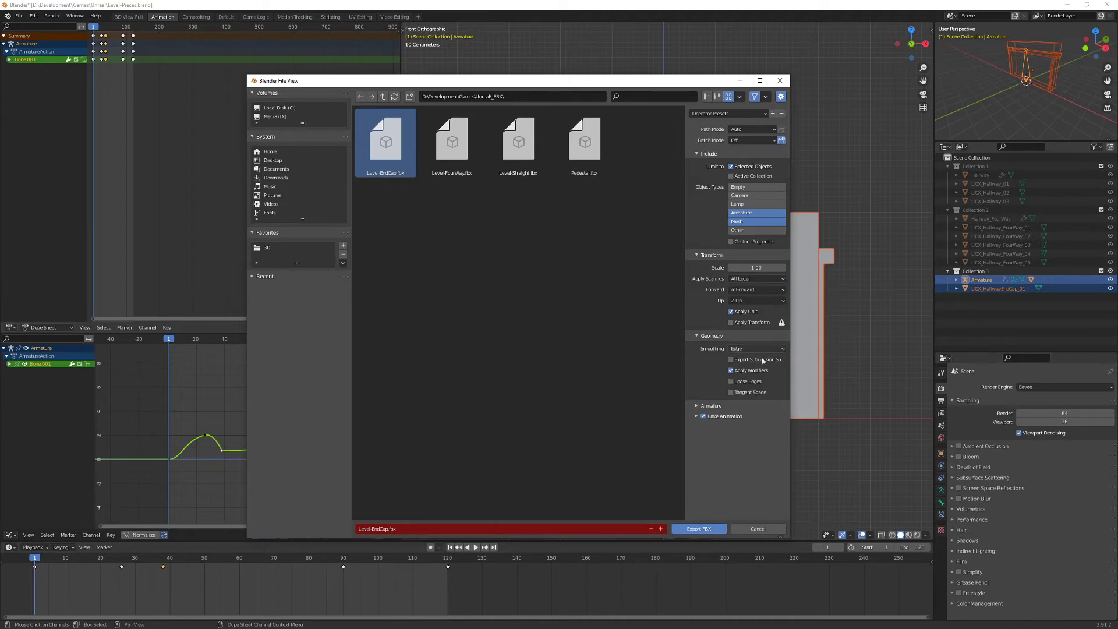
{"action": "left_click", "coordinate": [698, 336]}
- Set armature node type to Root, disable leaf bones, keep only deform bones, and export
{"action": "left_click", "coordinate": [697, 347]}
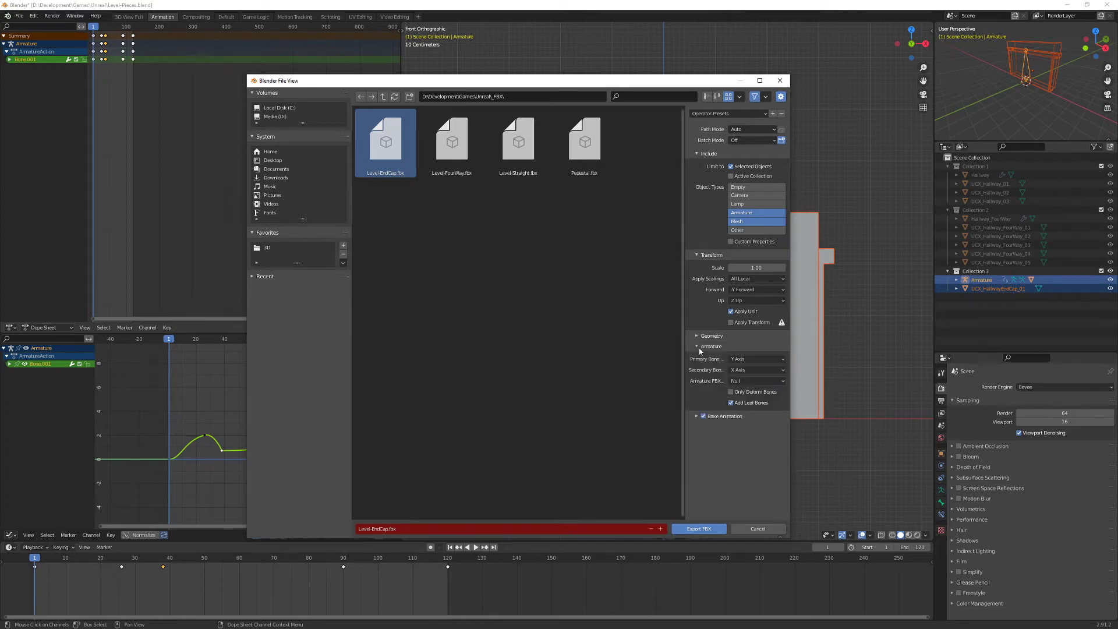
{"action": "left_click", "coordinate": [755, 381]}
{"action": "left_click", "coordinate": [736, 400]}
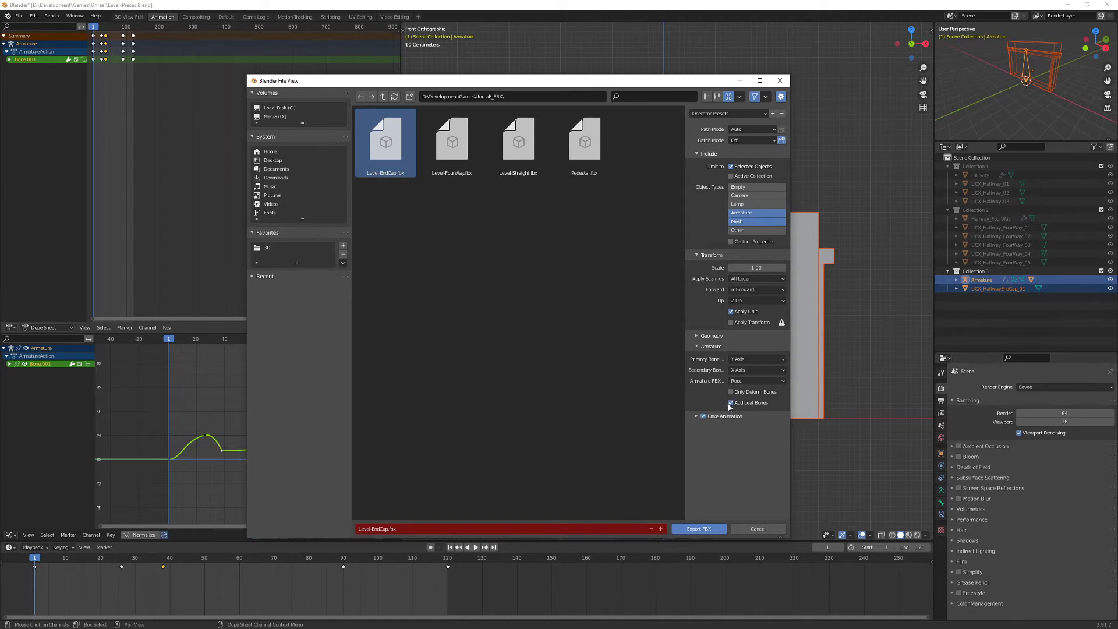
{"action": "left_click", "coordinate": [731, 403]}
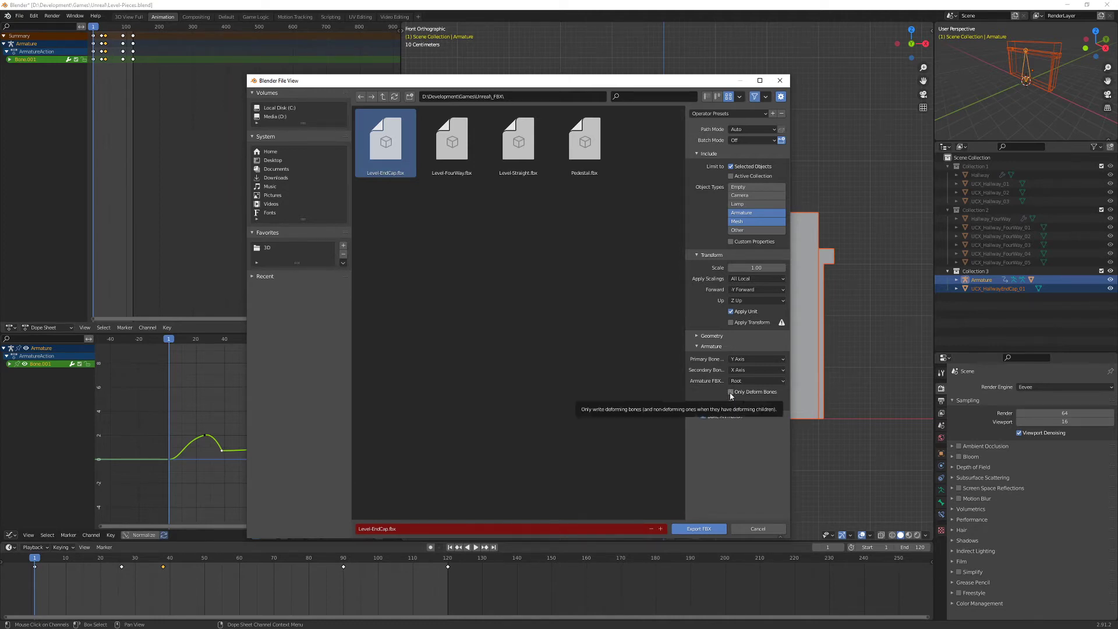
{"action": "left_click", "coordinate": [732, 393]}
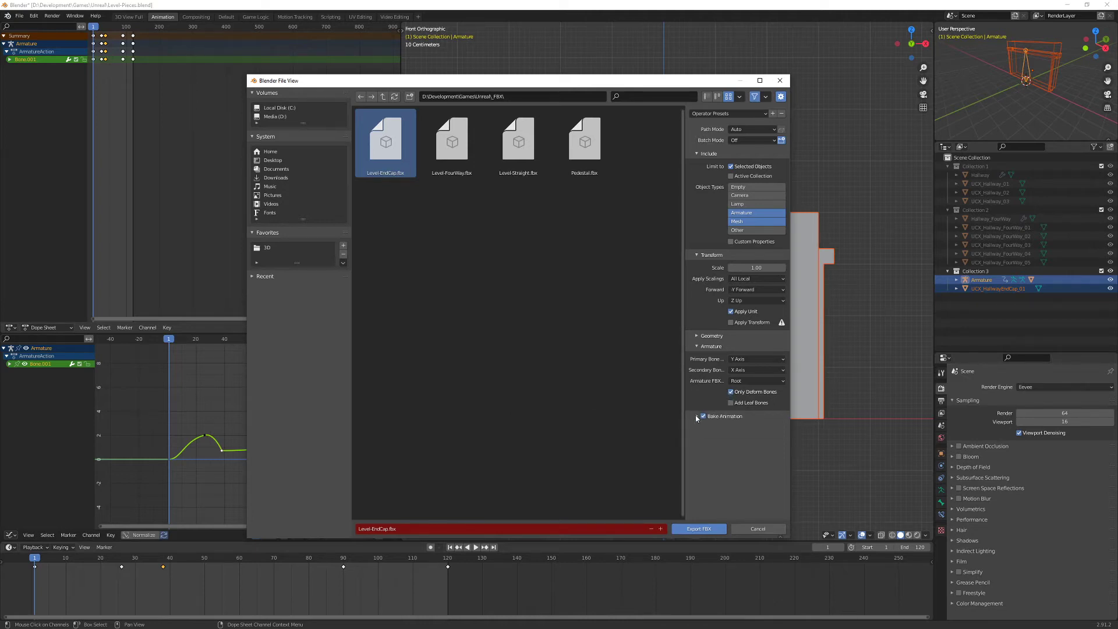
{"action": "left_click", "coordinate": [697, 418]}
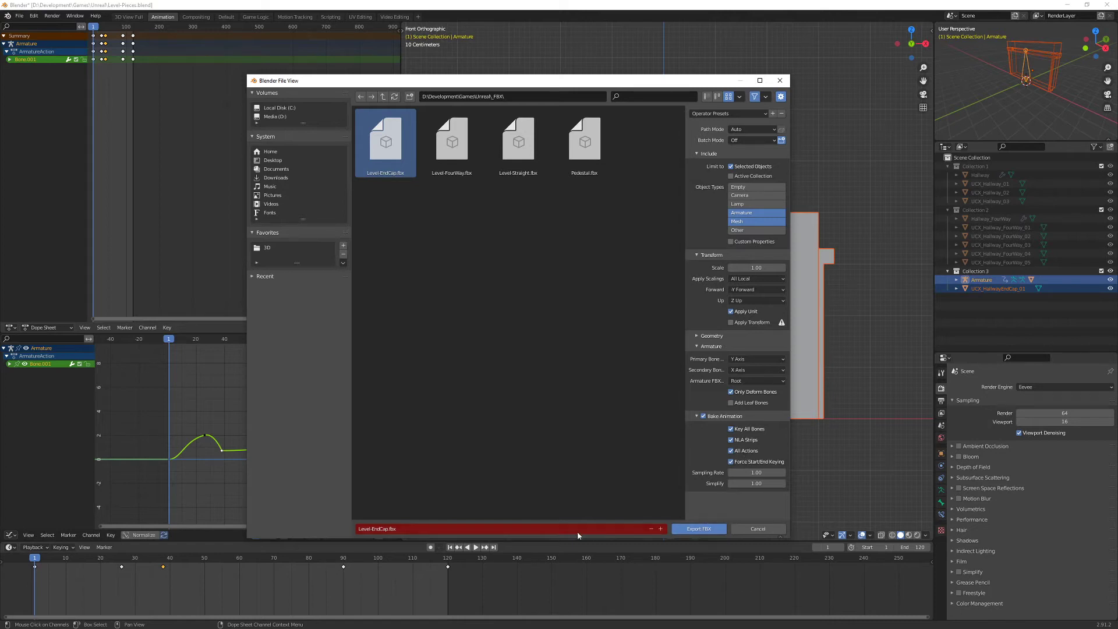
{"action": "left_click", "coordinate": [696, 529]}
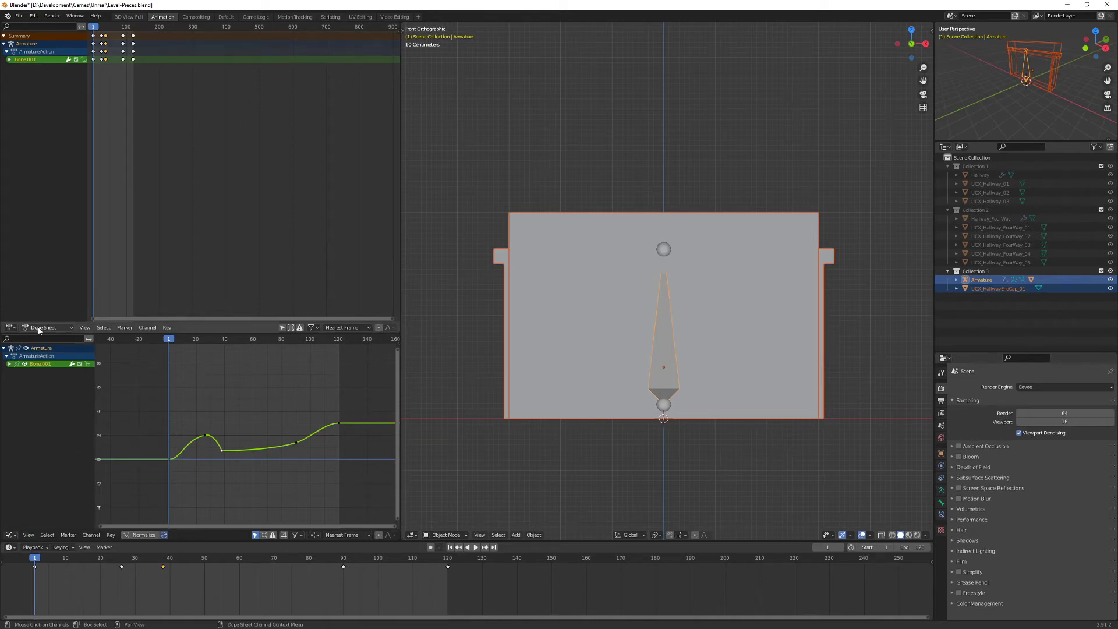
- Switch the Dope Sheet to Action Editor mode to edit ArmatureAction
{"action": "left_click", "coordinate": [71, 329]}
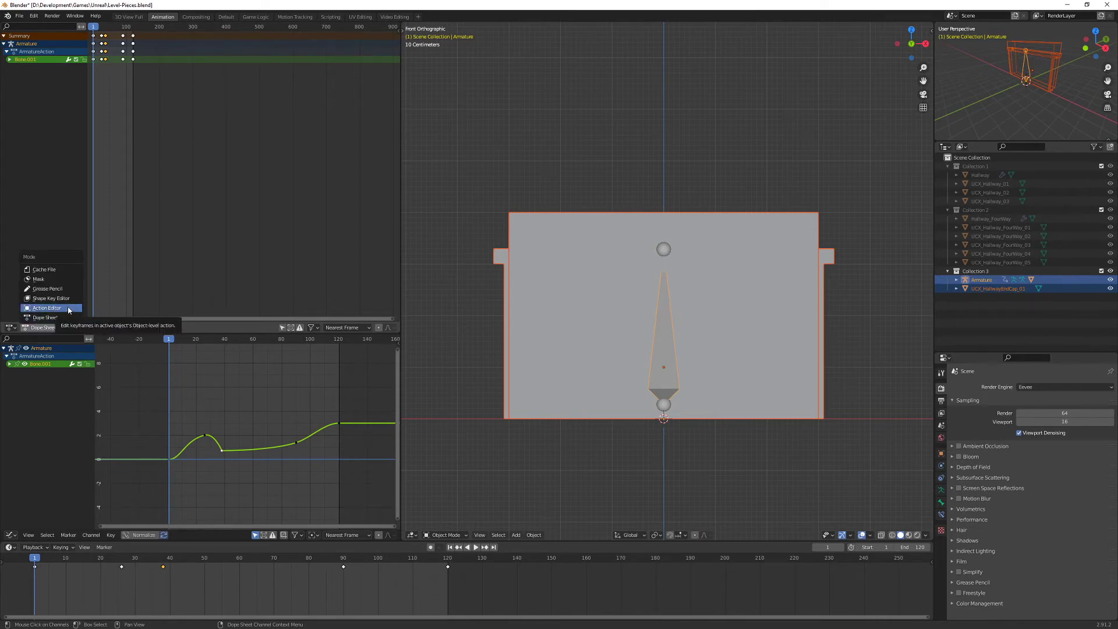
{"action": "left_click", "coordinate": [69, 309]}
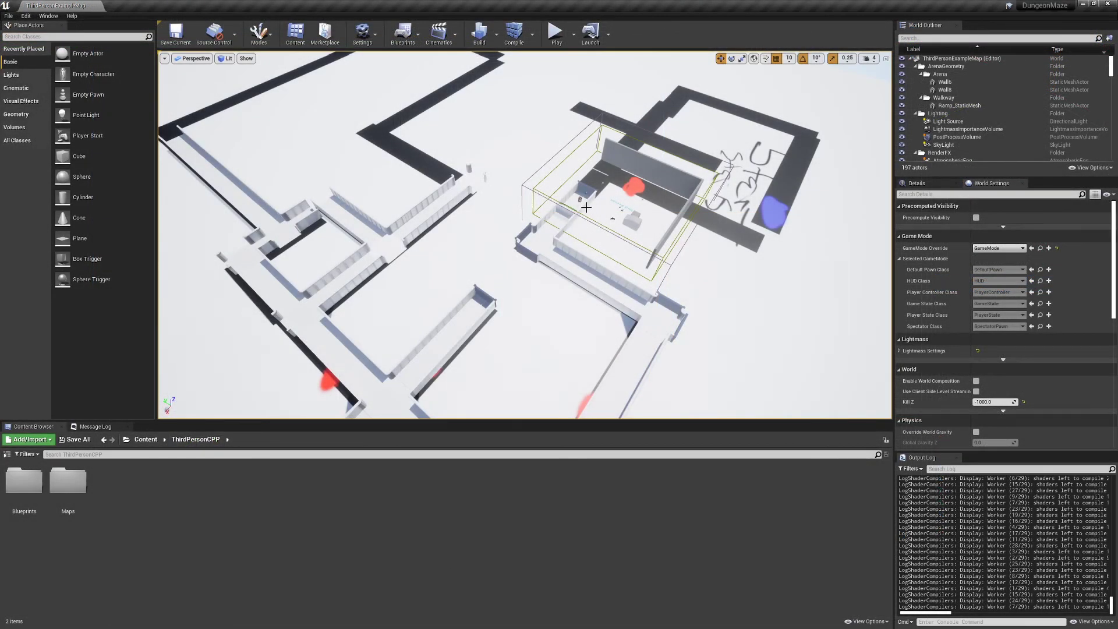
- Frame ThirdPersonCharacter, fly down the corridor, and bring up the Import browser for /Game/ThirdPersonCPP
{"action": "left_click", "coordinate": [579, 199]}
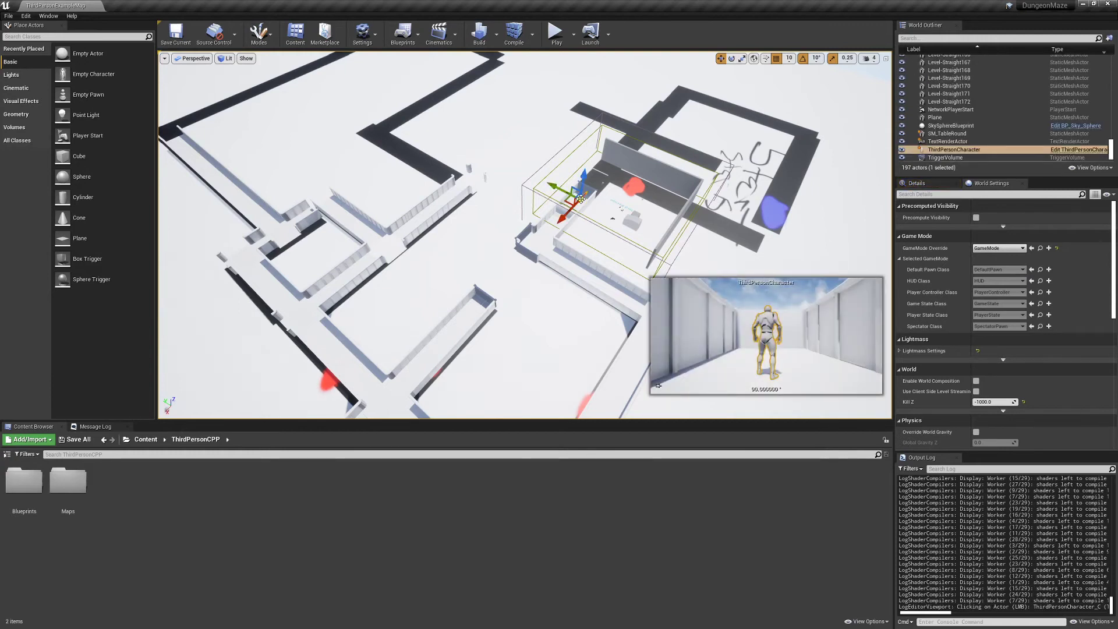
{"action": "key", "text": "f"}
{"action": "mouse_move", "coordinate": [549, 209]}
{"action": "right_mouse_down"}
{"action": "mouse_move", "coordinate": [536, 175]}
{"action": "mouse_move", "coordinate": [550, 207]}
{"action": "right_mouse_up"}
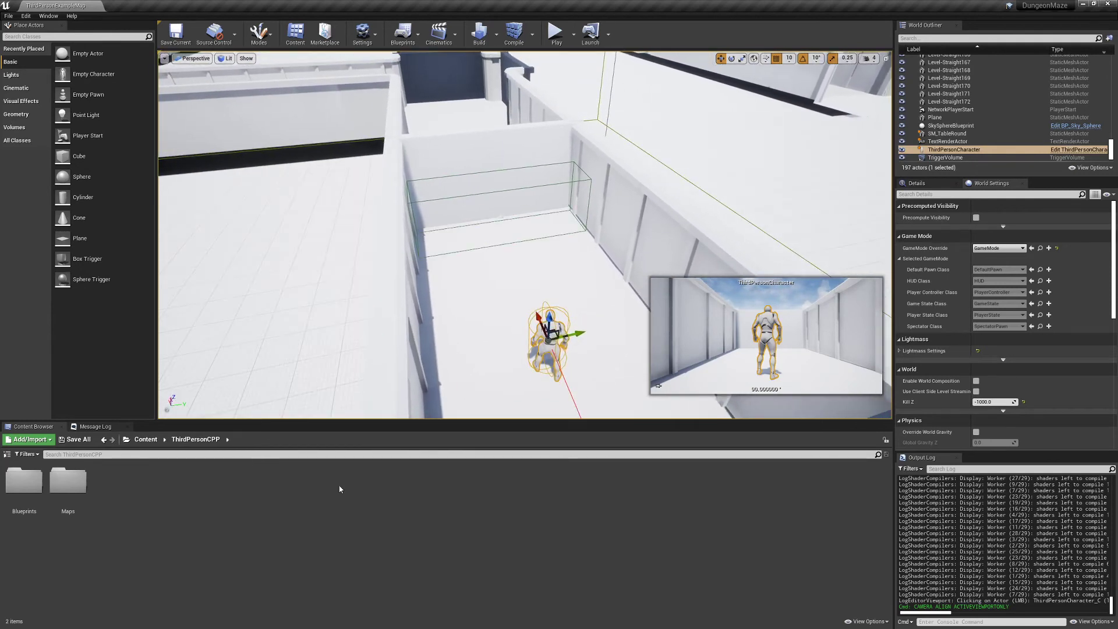
{"action": "left_click", "coordinate": [48, 440]}
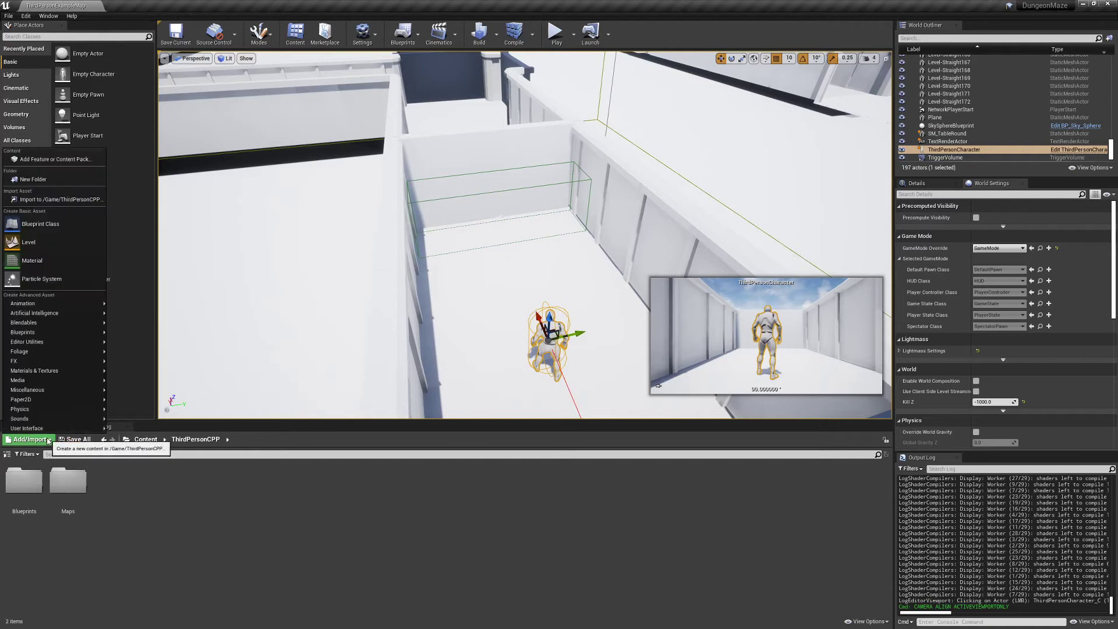
{"action": "key", "text": "Escape"}
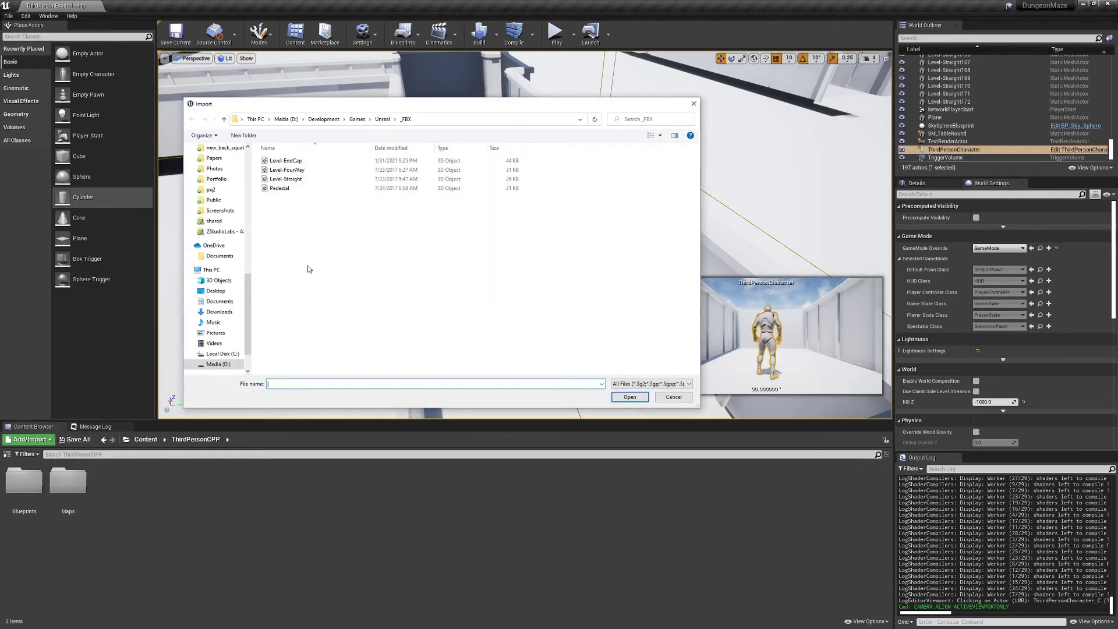
- Import Level-EndCap.fbx with animations enabled, then drag the end-cap into the corridor
{"action": "left_click", "coordinate": [296, 163]}
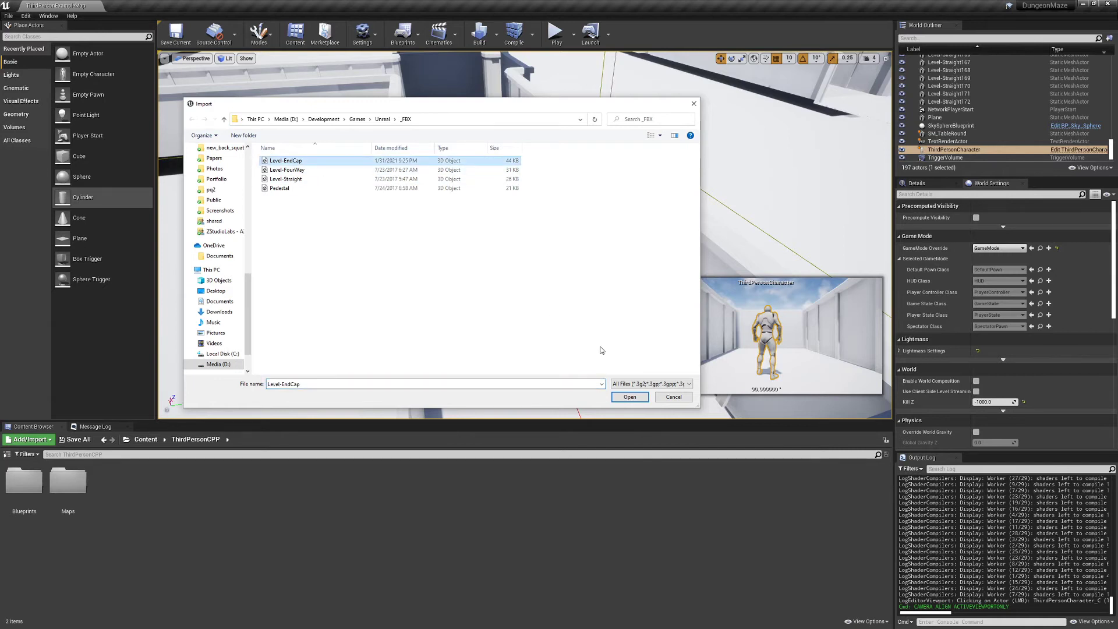
{"action": "left_click", "coordinate": [631, 398]}
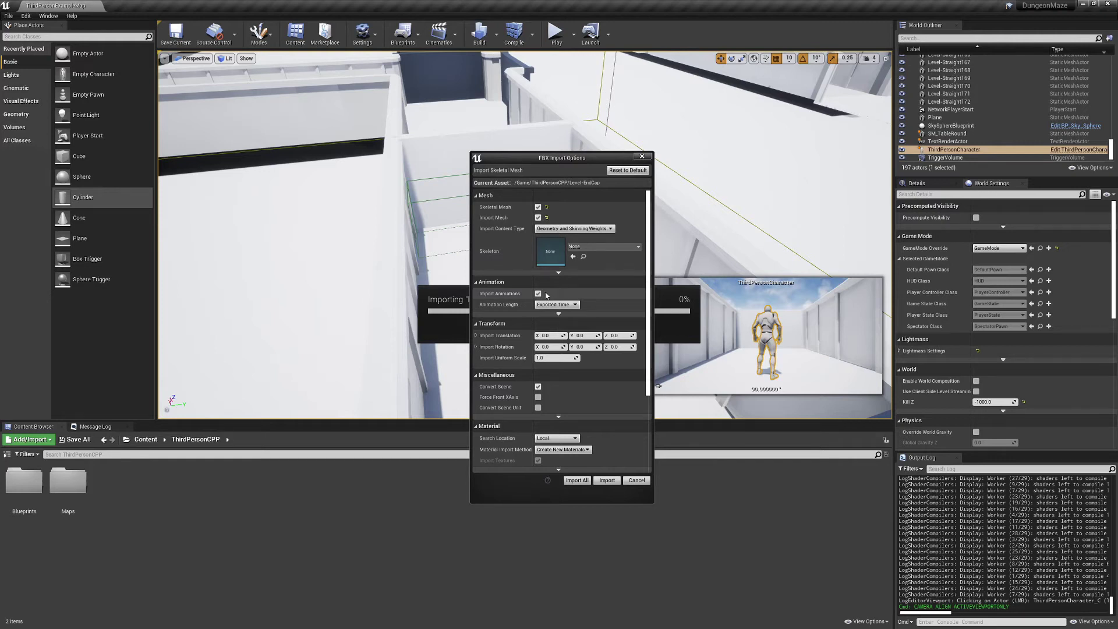
{"action": "left_click", "coordinate": [608, 480]}
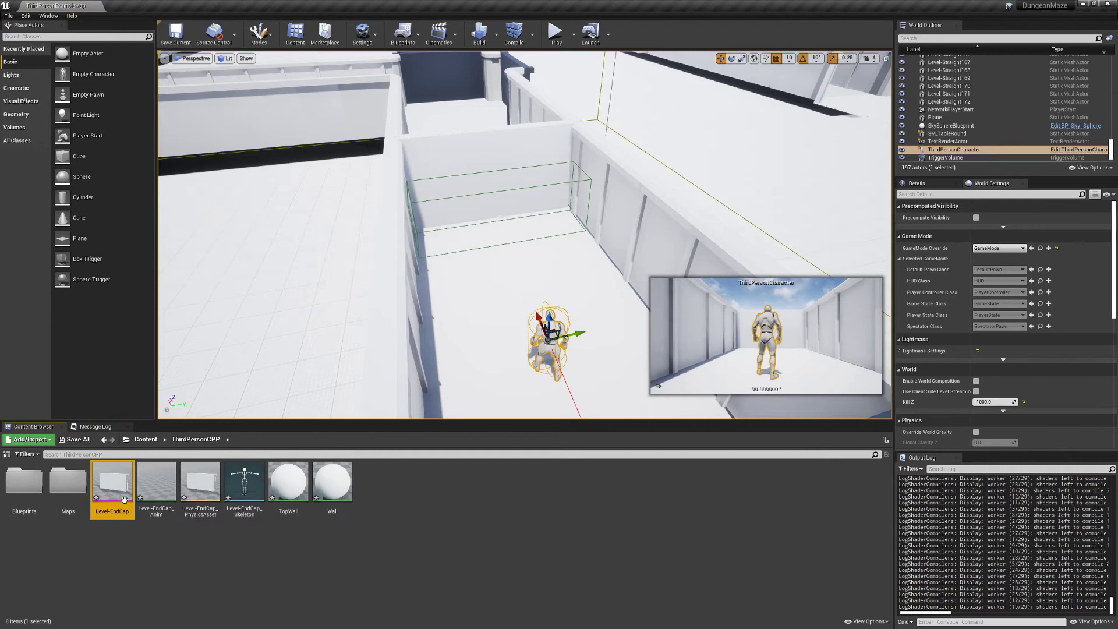
{"action": "left_click_drag", "start_coordinate": [112, 484], "coordinate": [174, 524]}
{"action": "left_click", "coordinate": [179, 559]}
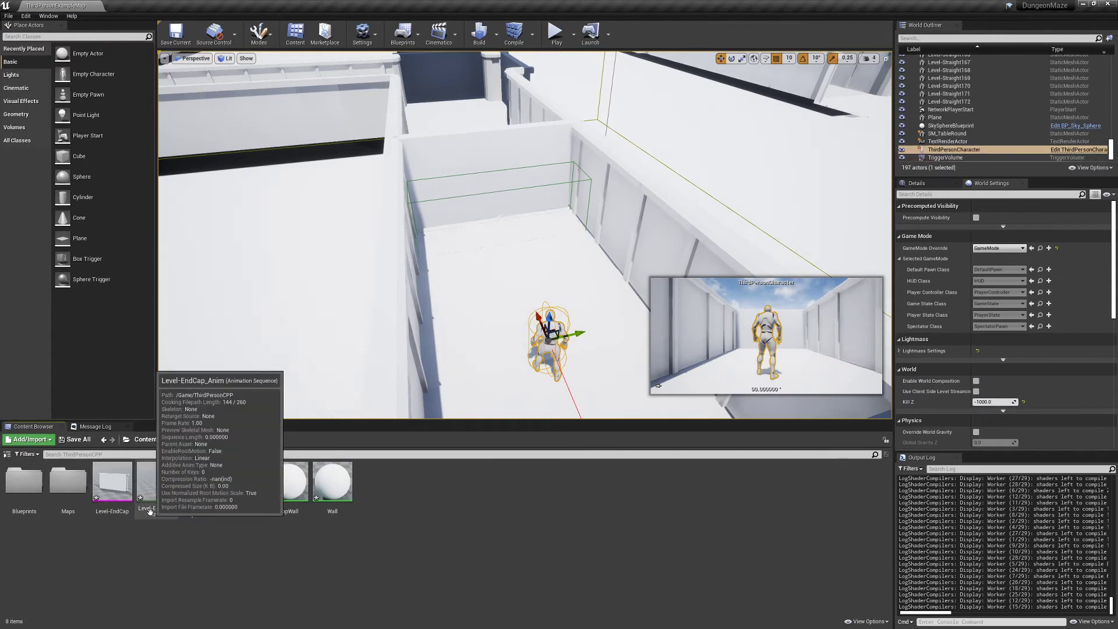
{"action": "left_click", "coordinate": [162, 481]}
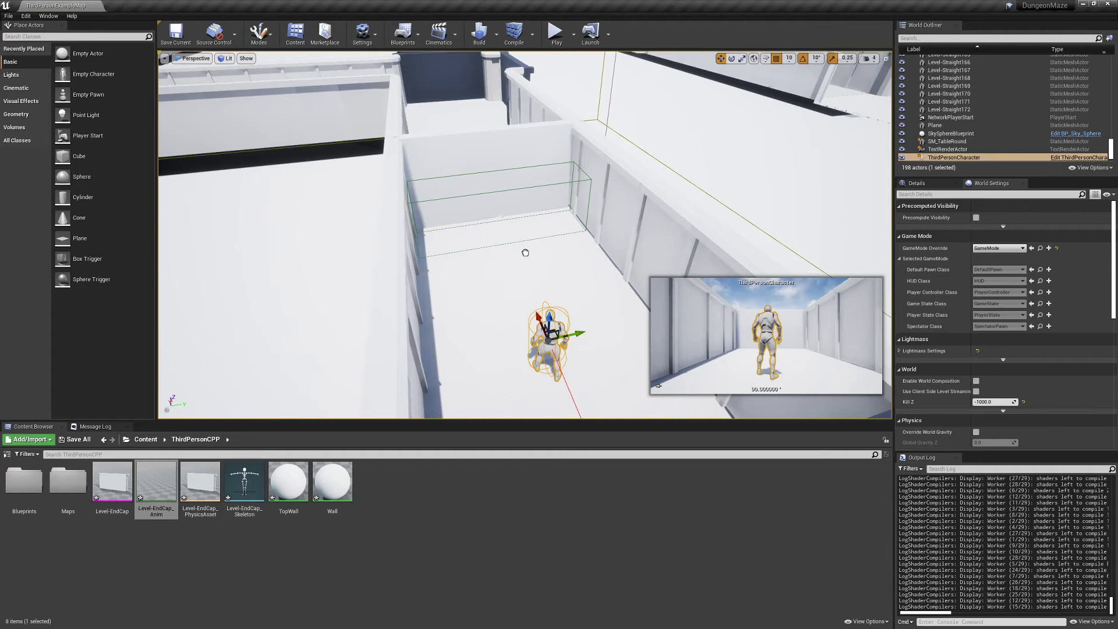
{"action": "left_click_drag", "start_coordinate": [507, 288], "coordinate": [150, 481]}
{"action": "left_click", "coordinate": [150, 481]}
{"action": "double_click", "coordinate": [154, 481]}
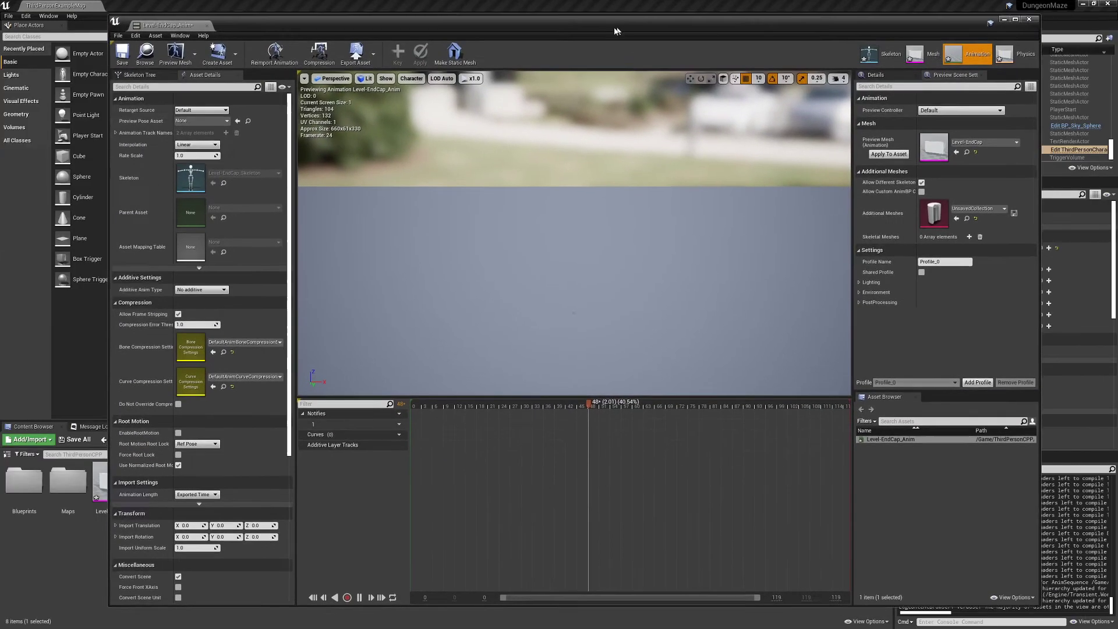
- Enable root motion on Level-EndCap_Anim, save it with Ctrl+S, and close the editor
{"action": "left_click_drag", "start_coordinate": [617, 30], "coordinate": [585, 35]}
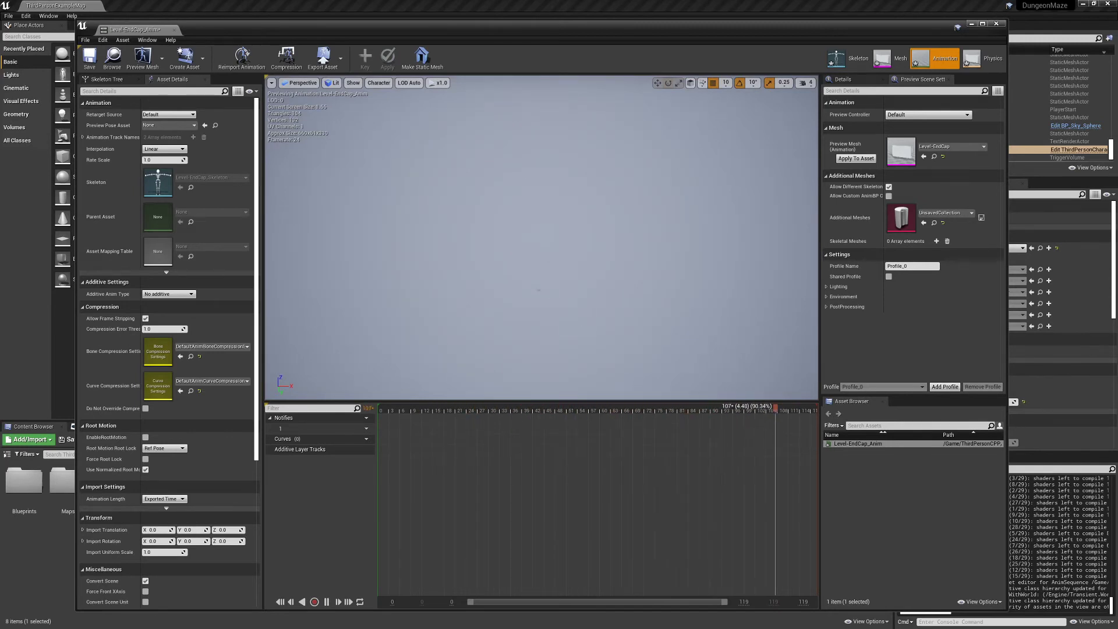
{"action": "left_click", "coordinate": [146, 438]}
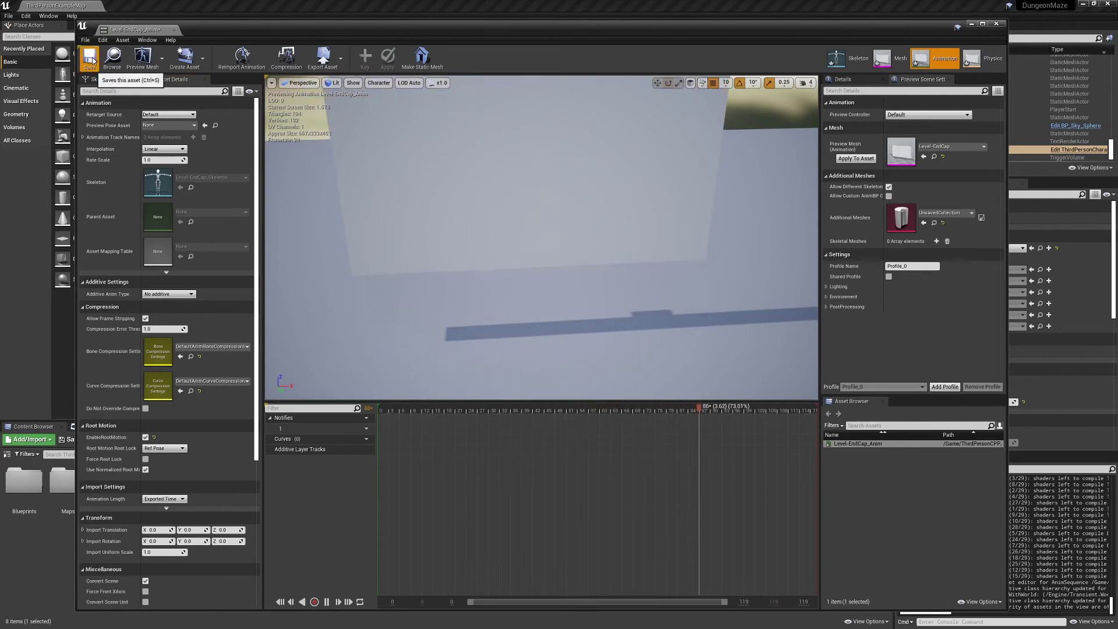
{"action": "key", "text": "ctrl+s"}
{"action": "left_click", "coordinate": [113, 56]}
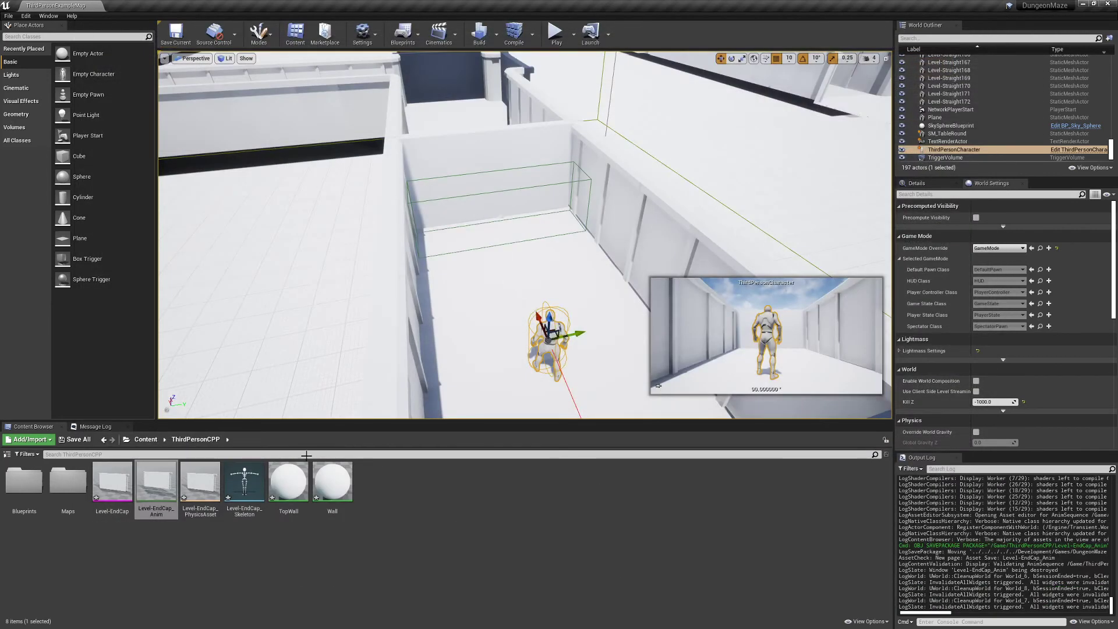
- Drop the end-cap animation into the level, then delete the placed wall again
{"action": "left_click_drag", "start_coordinate": [157, 487], "coordinate": [495, 291]}
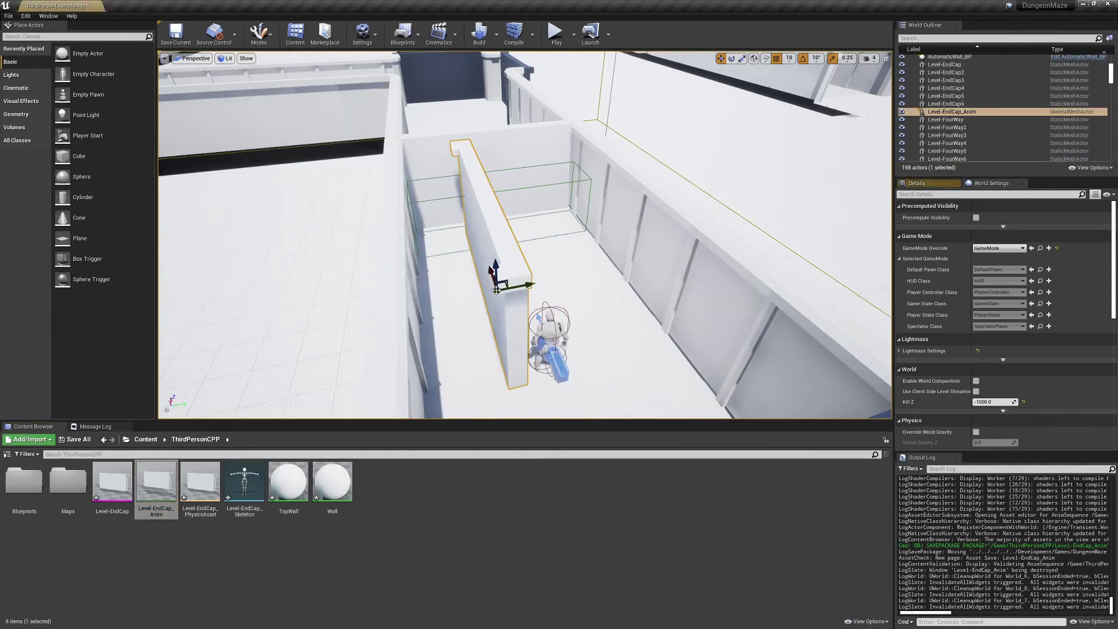
{"action": "left_click", "coordinate": [513, 262]}
{"action": "key", "text": "Delete"}
- Place the Level-EndCap mesh at the corridor's end and rotate it 90° across the passage
{"action": "left_click_drag", "start_coordinate": [112, 481], "coordinate": [531, 278]}
{"action": "key", "text": "e"}
{"action": "mouse_move", "coordinate": [511, 314]}
{"action": "left_mouse_down"}
{"action": "mouse_move", "coordinate": [588, 306]}
{"action": "mouse_move", "coordinate": [505, 298]}
{"action": "left_mouse_up"}
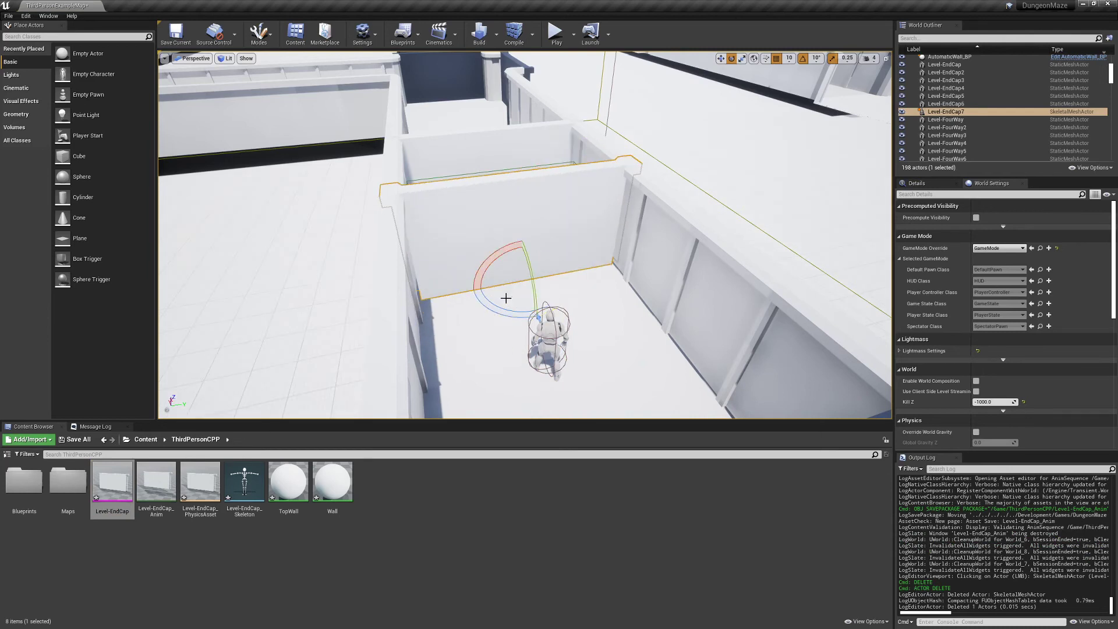
{"action": "left_click", "coordinate": [417, 36]}
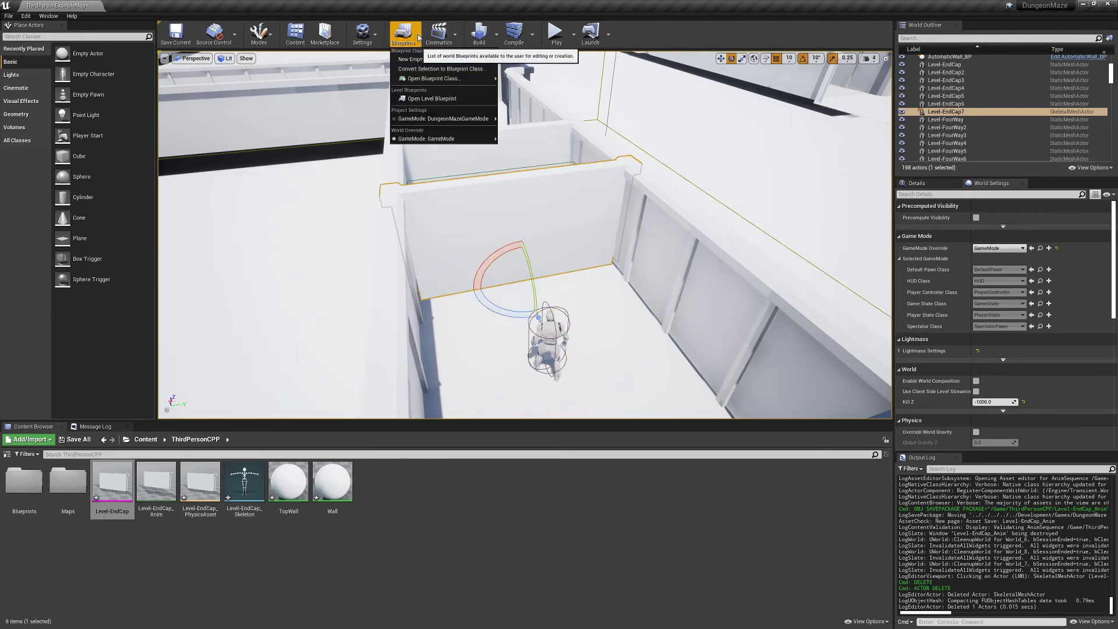
- Convert the wall into a Level-EndCap7_Blueprint SkeletalMeshActor class and view its Event Graph
{"action": "left_click", "coordinate": [441, 69]}
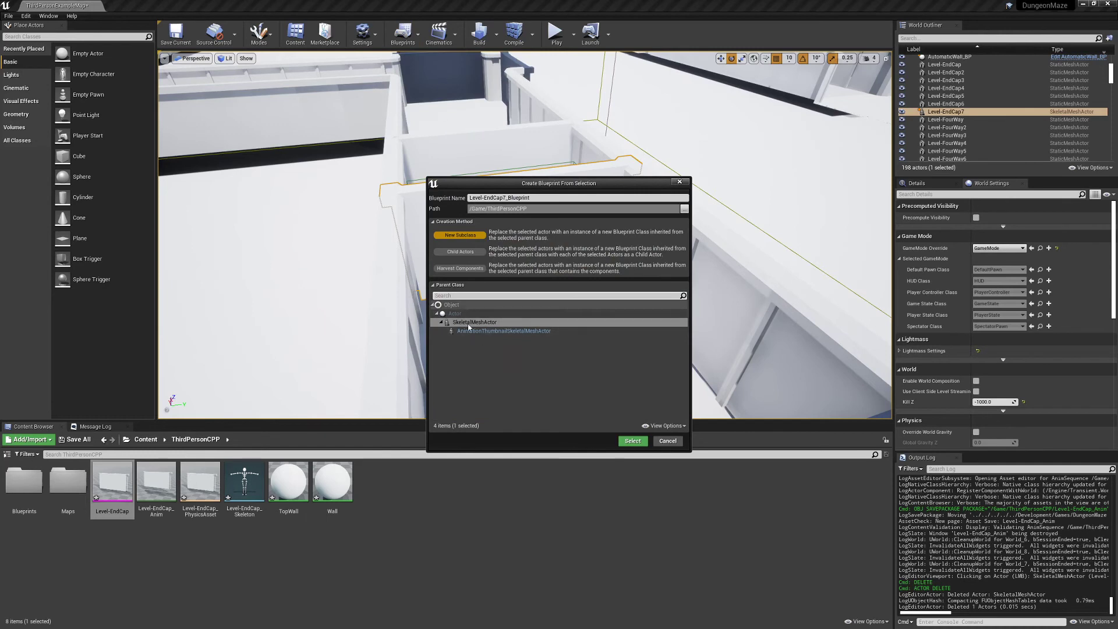
{"action": "left_click", "coordinate": [632, 441]}
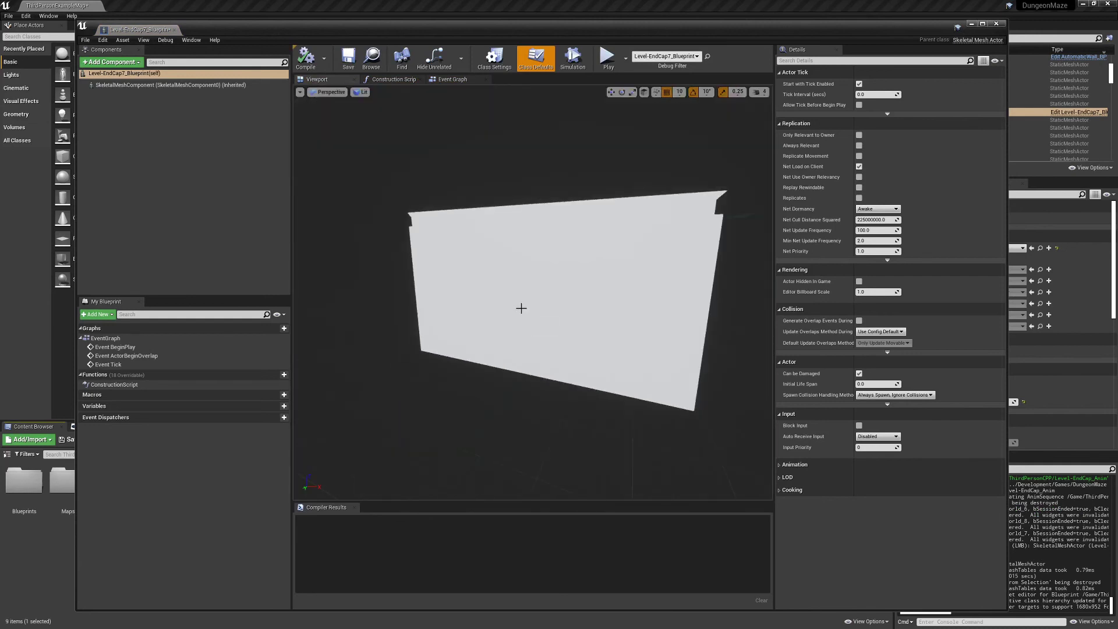
{"action": "left_click", "coordinate": [452, 79]}
{"action": "right_click_drag", "start_coordinate": [587, 244], "coordinate": [469, 251]}
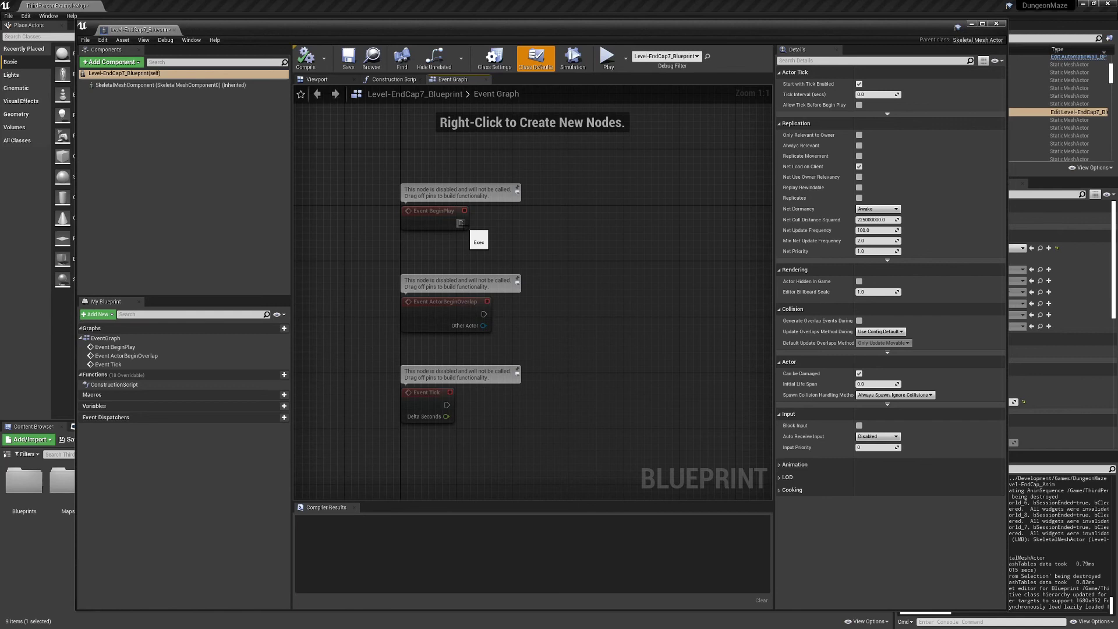
- Wire Event BeginPlay to a skeletal mesh Play Animation node set to Level-EndCap_Anim
{"action": "left_click_drag", "start_coordinate": [461, 223], "coordinate": [526, 219]}
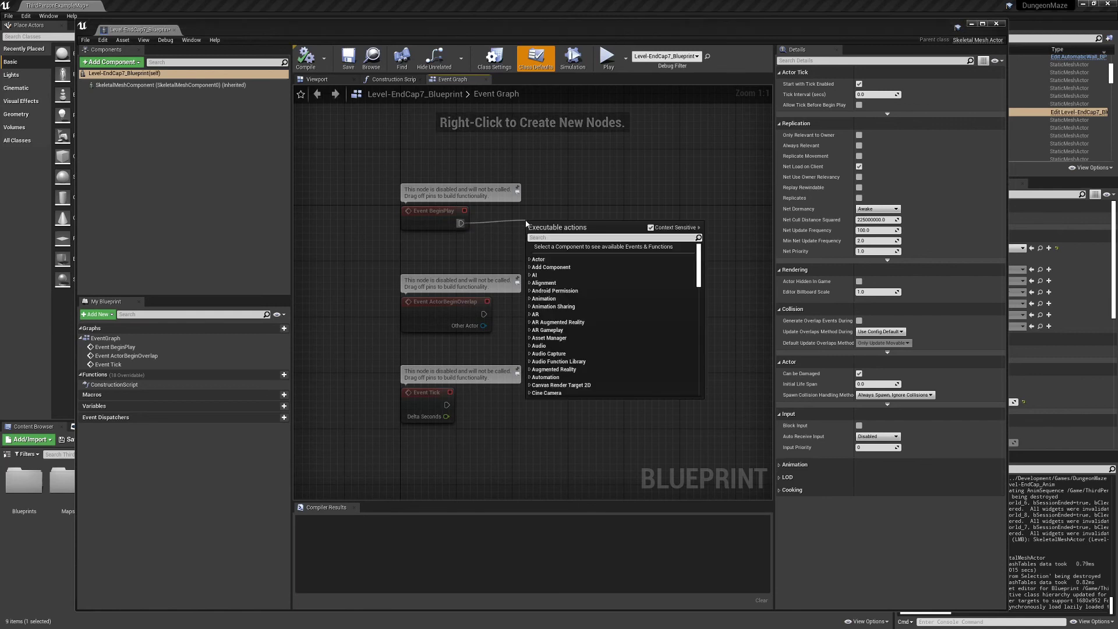
{"action": "type", "text": "play animta"}
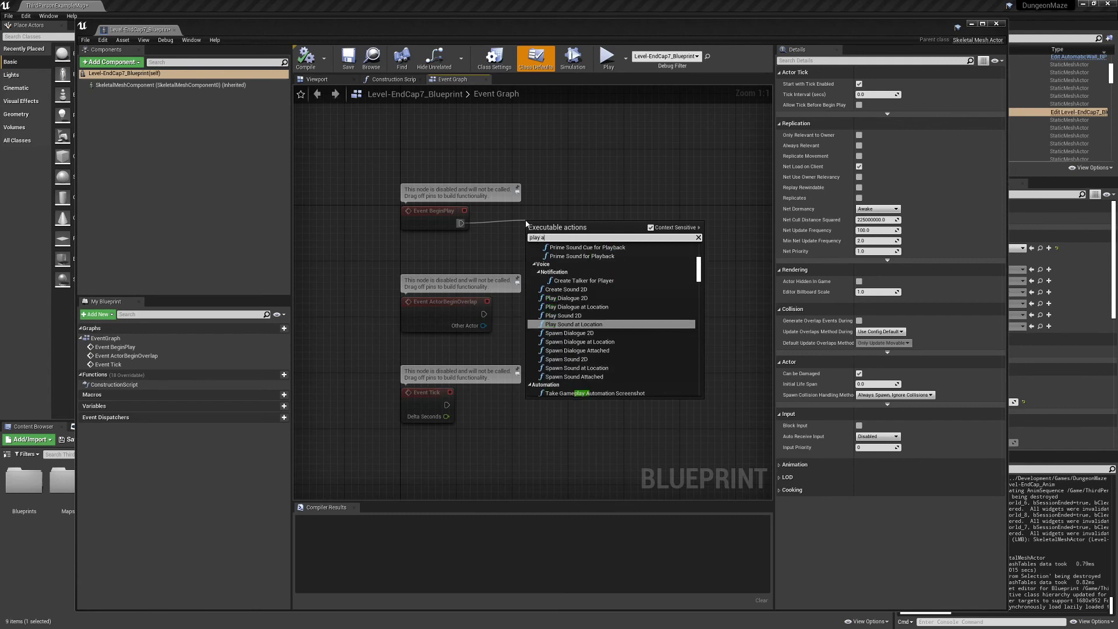
{"action": "key", "text": "BackSpace"}
{"action": "key", "text": "BackSpace"}
{"action": "type", "text": "ation"}
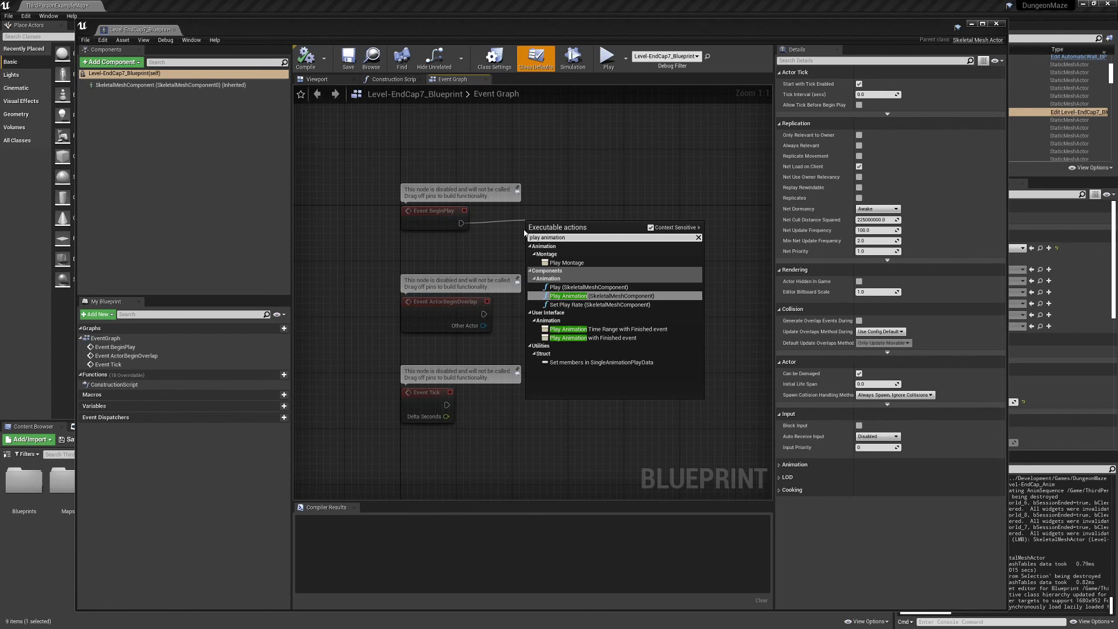
{"action": "left_click", "coordinate": [615, 296]}
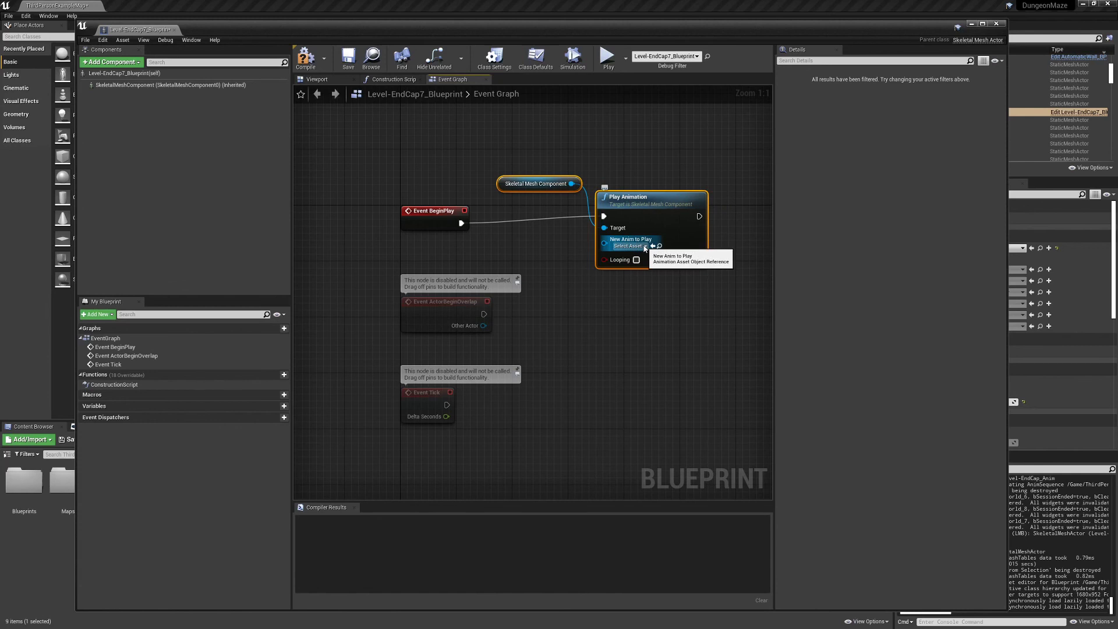
{"action": "left_click", "coordinate": [644, 246]}
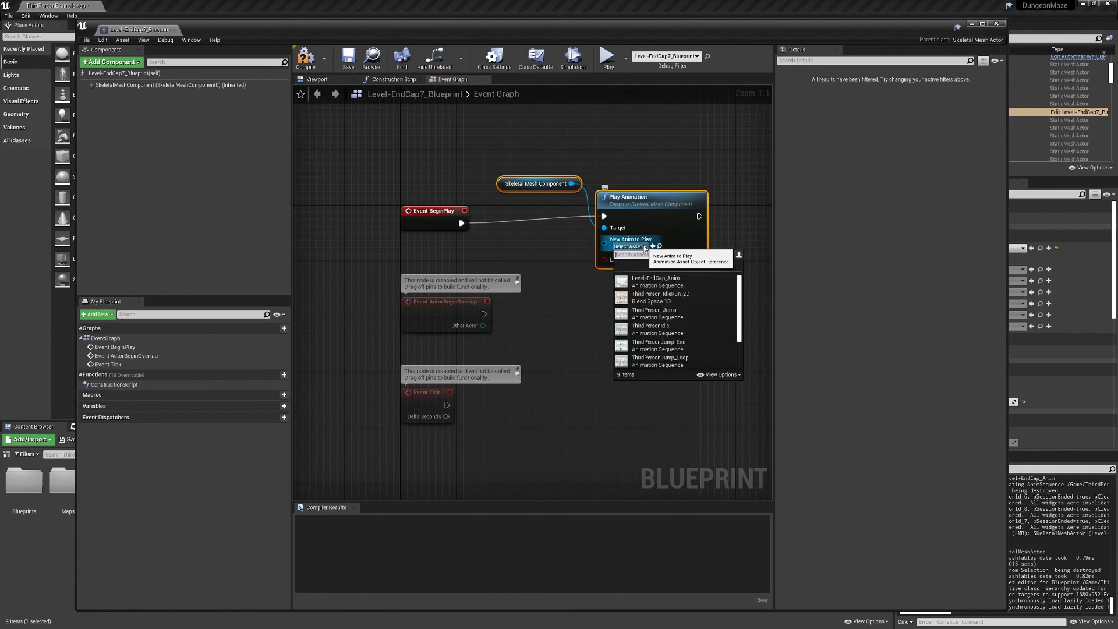
{"action": "left_click", "coordinate": [691, 286]}
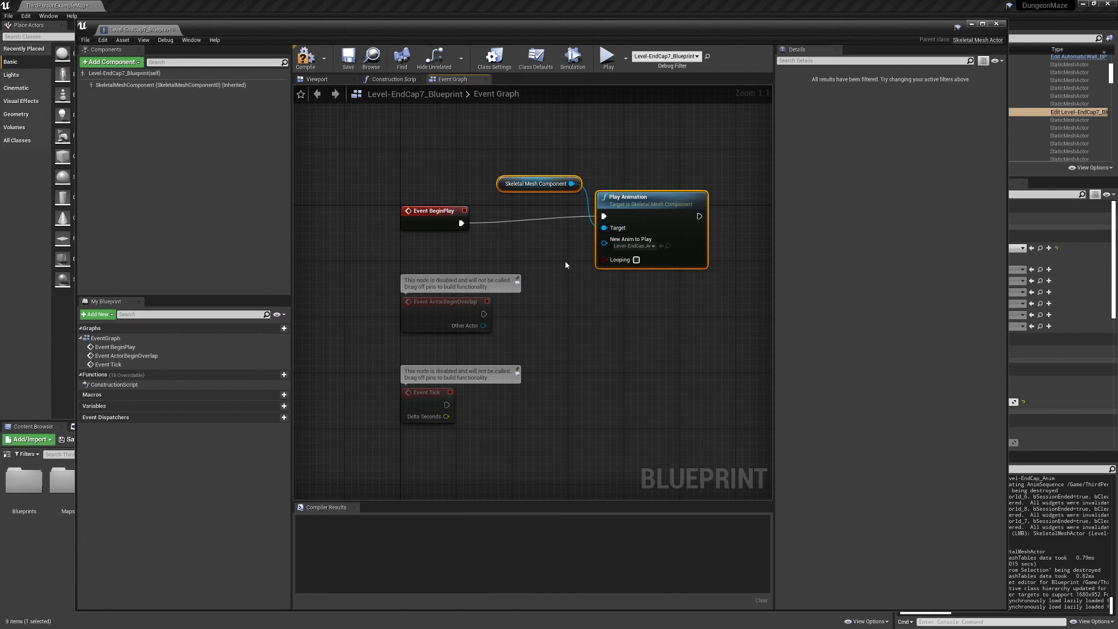
- Compile Level-EndCap7_Blueprint, close its editor, and run the DungeonMaze level in play mode
{"action": "left_click", "coordinate": [305, 56]}
{"action": "left_click", "coordinate": [997, 24]}
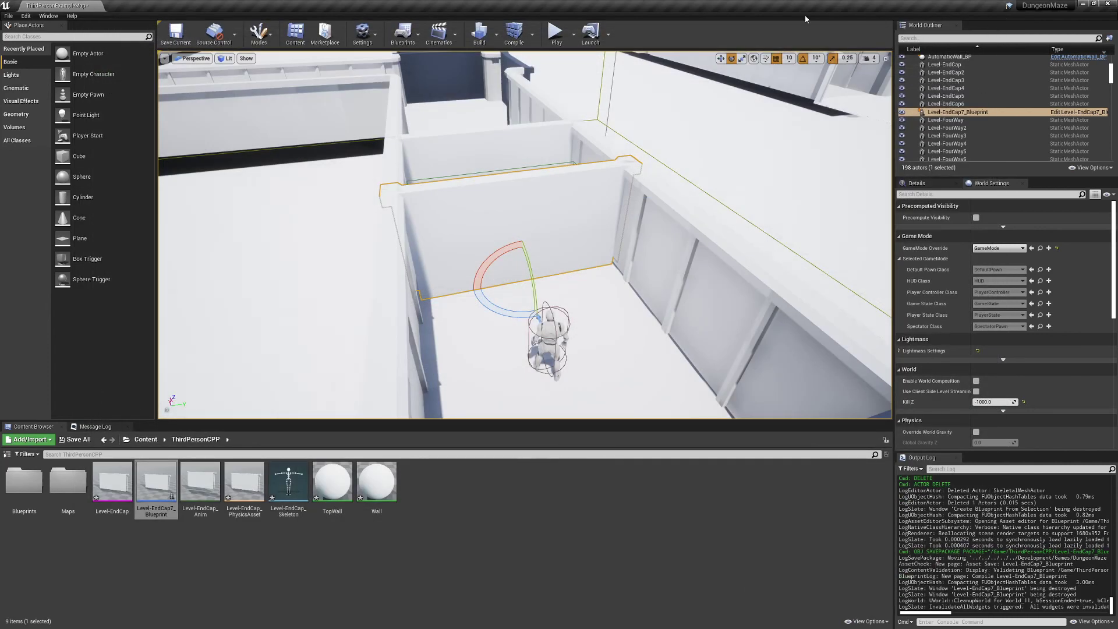
{"action": "left_click", "coordinate": [556, 35]}
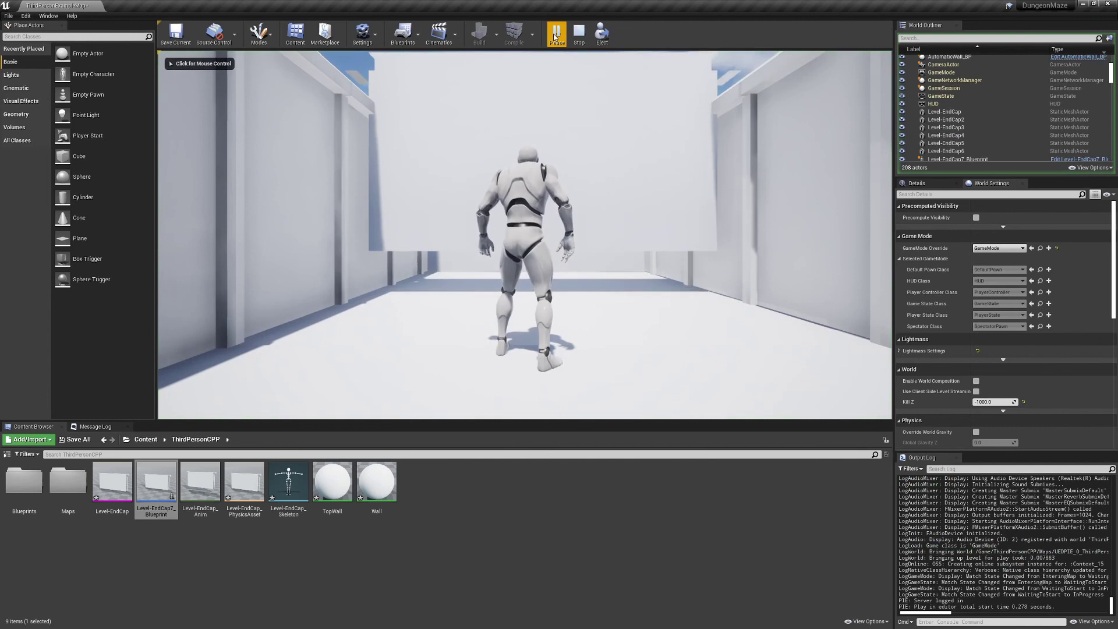